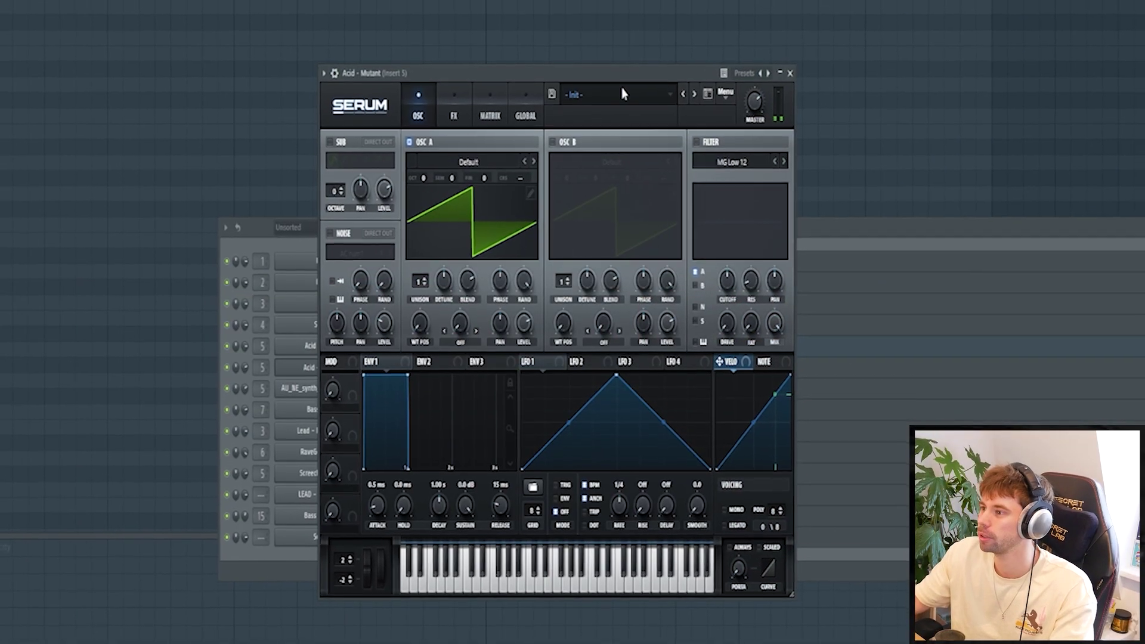
Step Serum's presets to an Acid patch and draw the first E4 note of the bass riff.
{"action": "left_click", "coordinate": [623, 94]}
{"action": "mouse_move", "coordinate": [780, 170]}
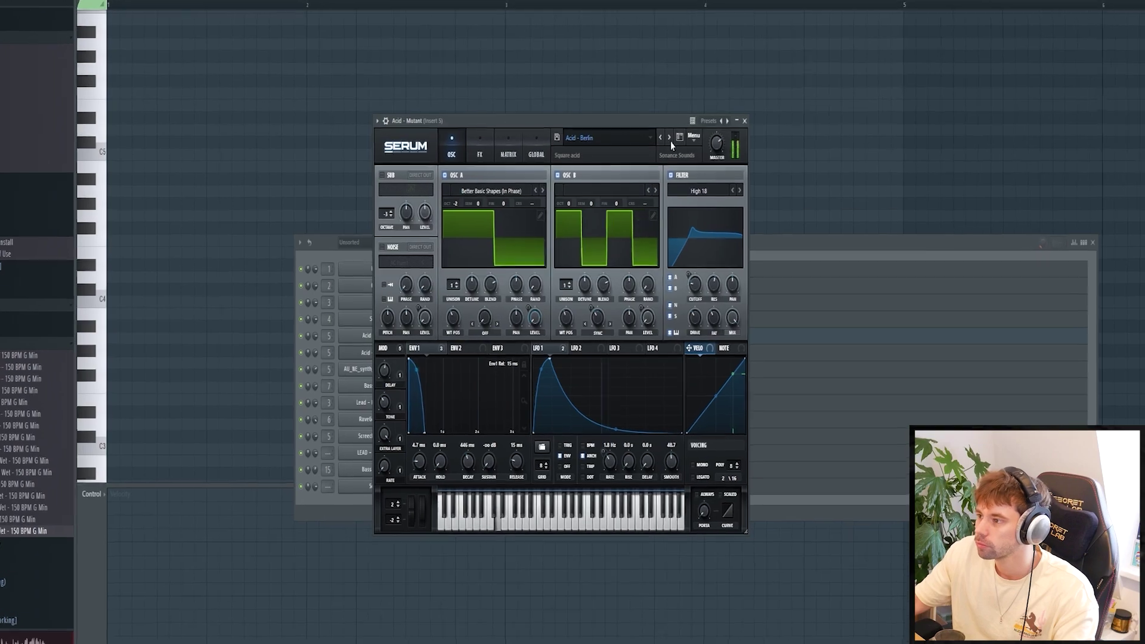
{"action": "left_click", "coordinate": [670, 137]}
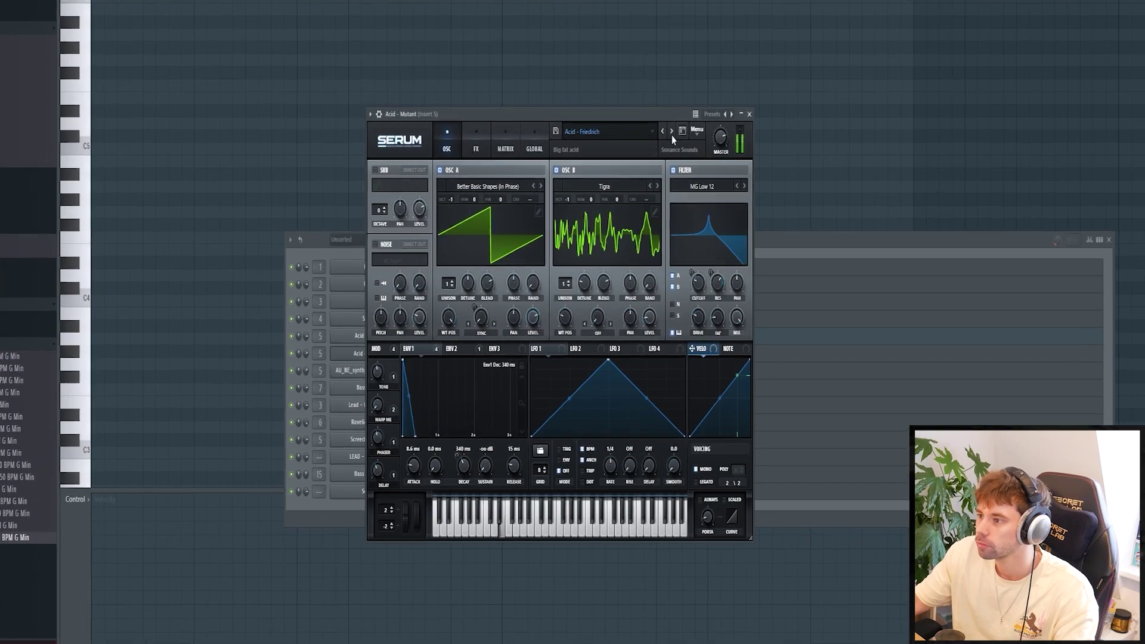
{"action": "left_click", "coordinate": [669, 137]}
{"action": "left_click", "coordinate": [678, 122]}
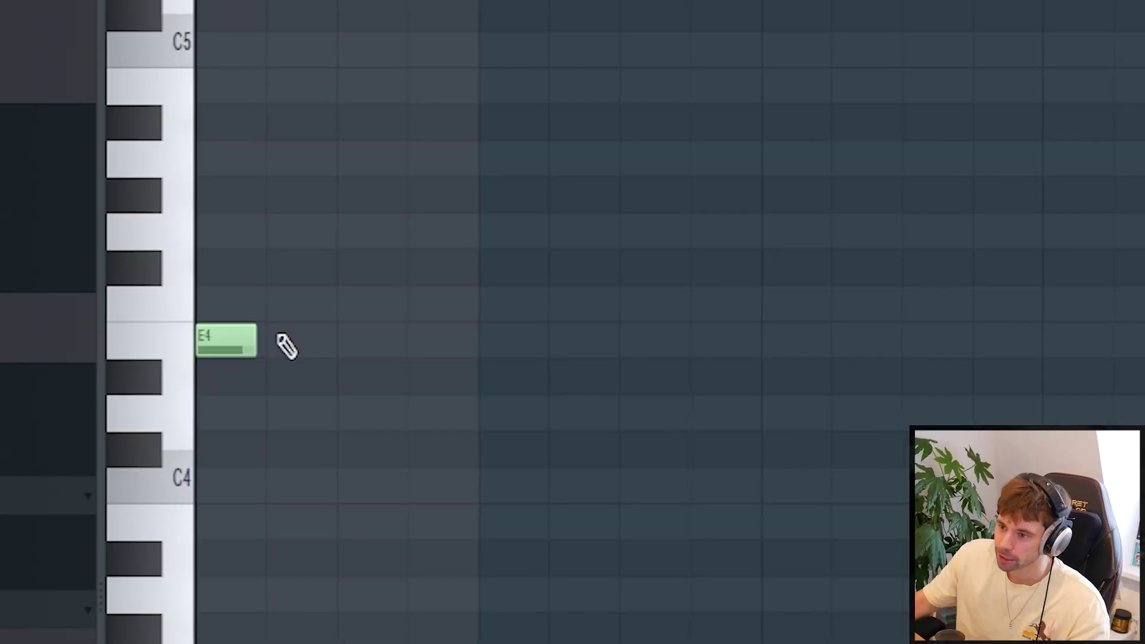
{"action": "left_click", "coordinate": [295, 343]}
Add two more E4 notes, raise the fourth note an octave, and play the acid riff back.
{"action": "left_click", "coordinate": [358, 342]}
{"action": "left_click", "coordinate": [417, 344]}
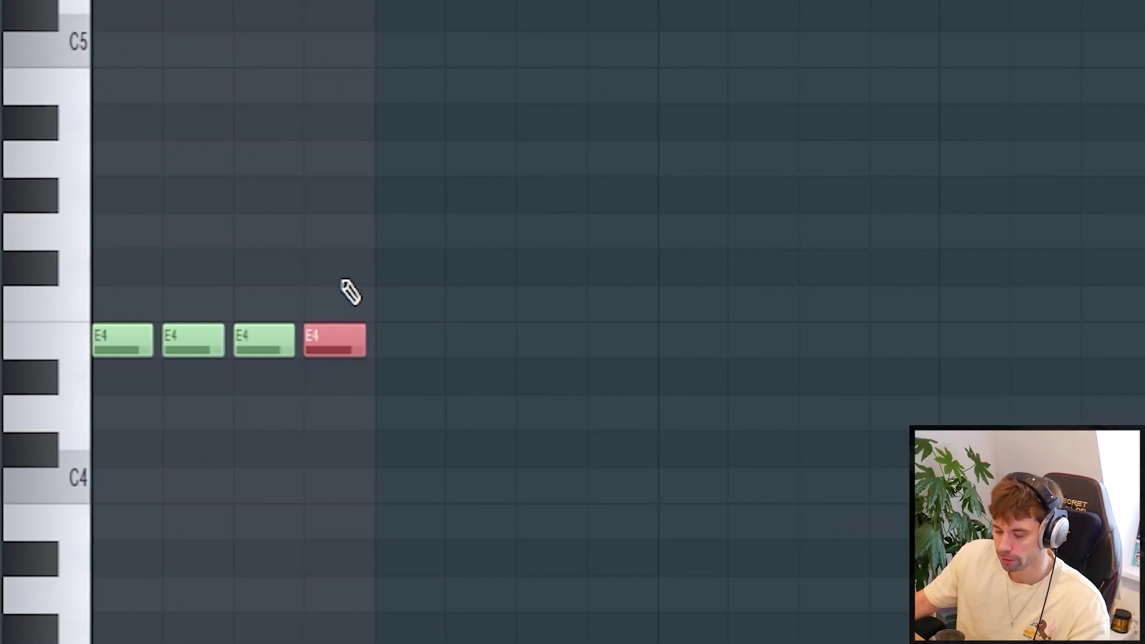
{"action": "key", "text": "ctrl+Up"}
{"action": "key", "text": "Up"}
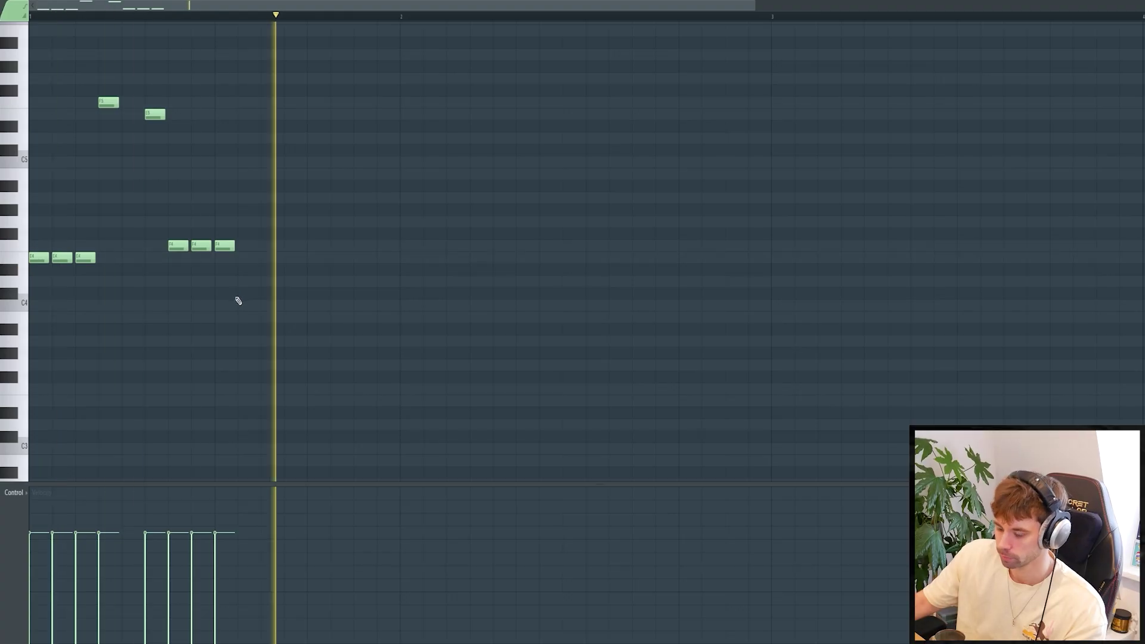
{"action": "key", "text": "space"}
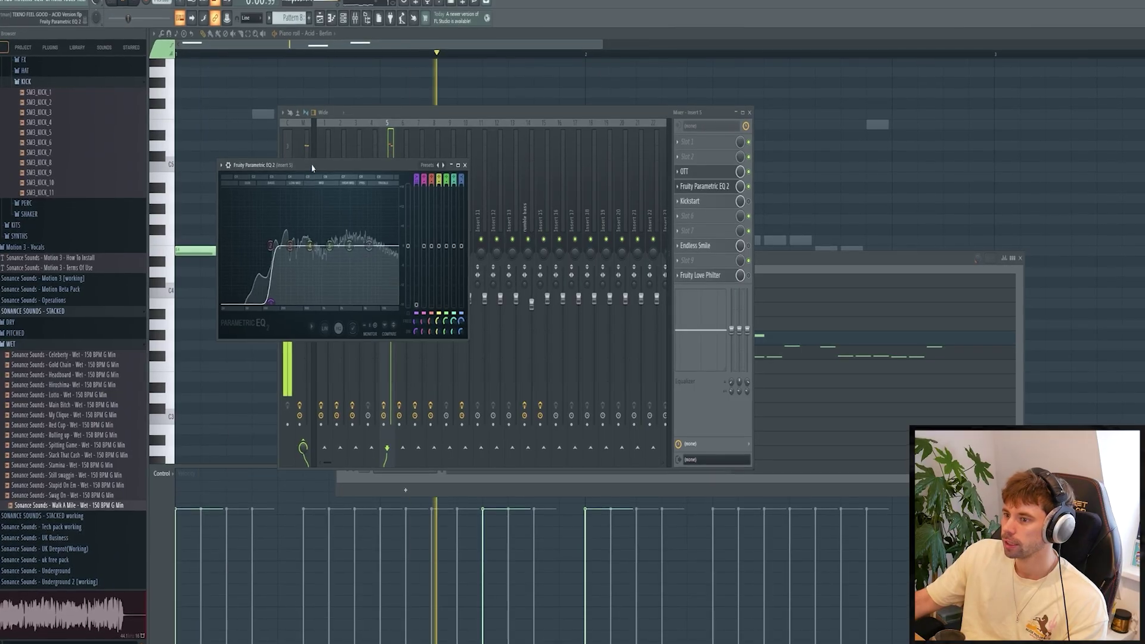
Move the EQ window aside and open the bass insert's Kickstart and Fruity Love Philter effects.
{"action": "left_click_drag", "start_coordinate": [312, 168], "coordinate": [515, 160]}
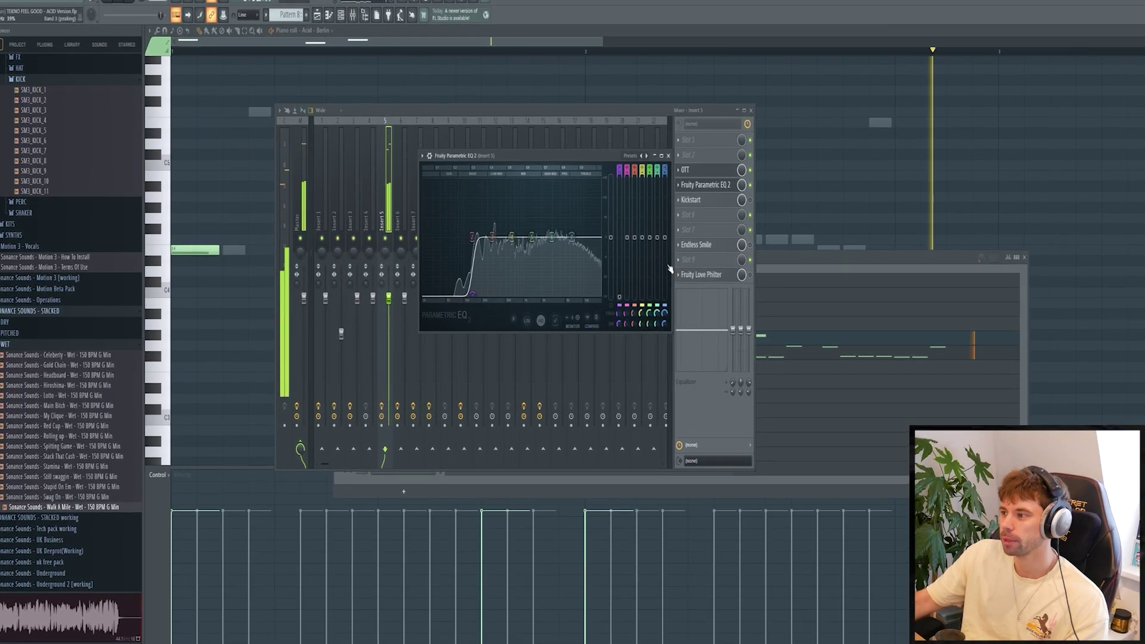
{"action": "left_click", "coordinate": [692, 199]}
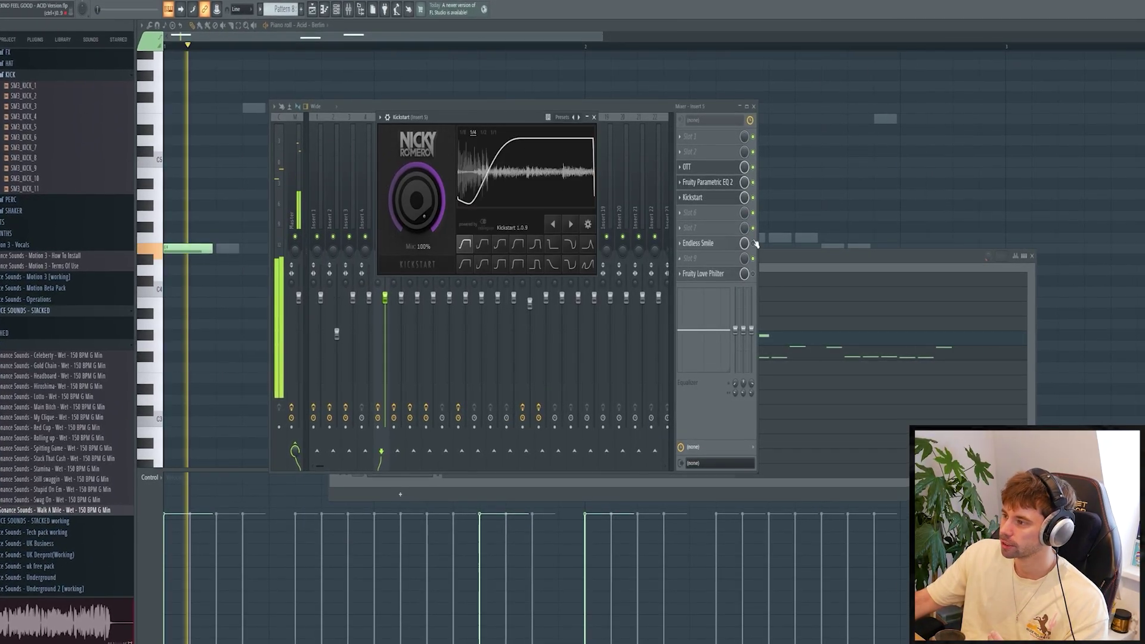
{"action": "left_click", "coordinate": [711, 243]}
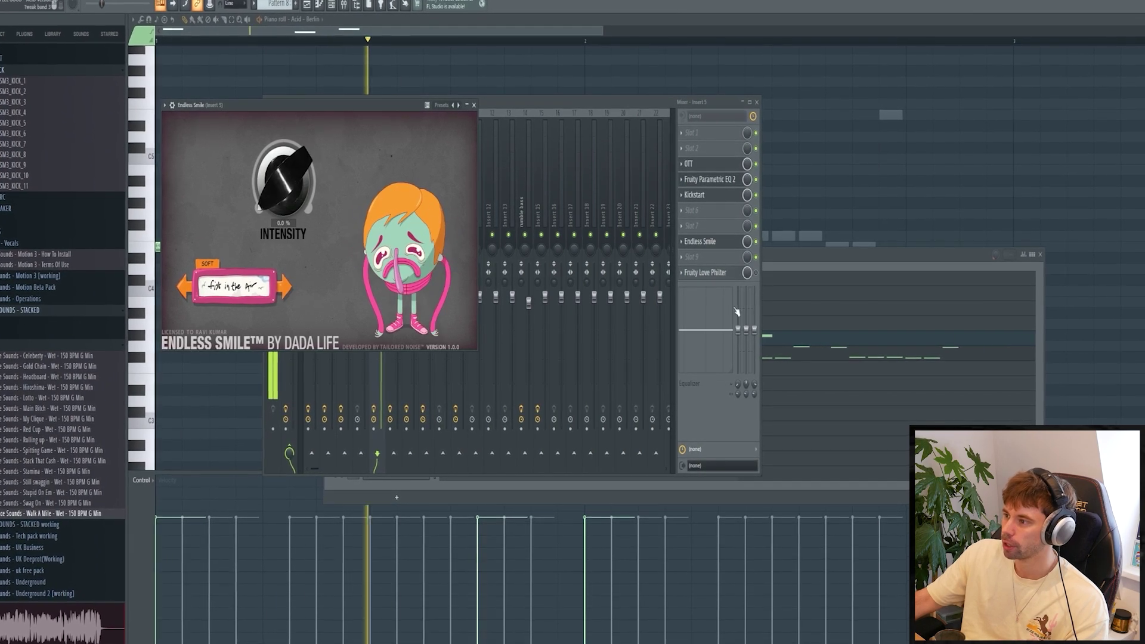
{"action": "left_click", "coordinate": [709, 273]}
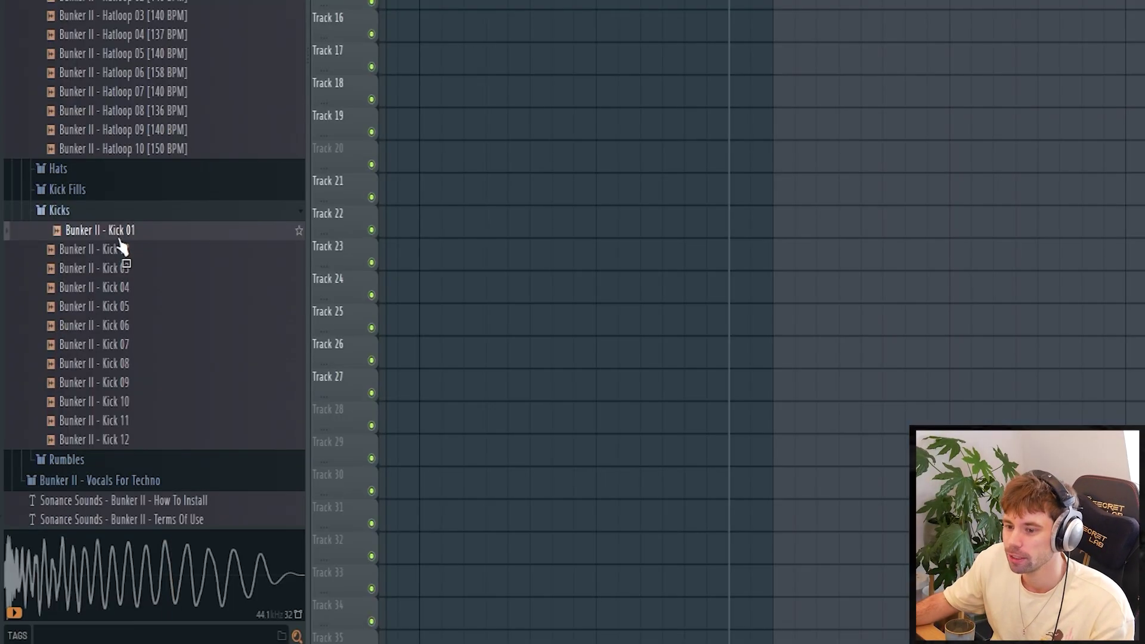
Drag the Bunker II - Kick 01 sample from the Browser onto an empty playlist track.
{"action": "left_click_drag", "start_coordinate": [62, 431], "coordinate": [408, 196]}
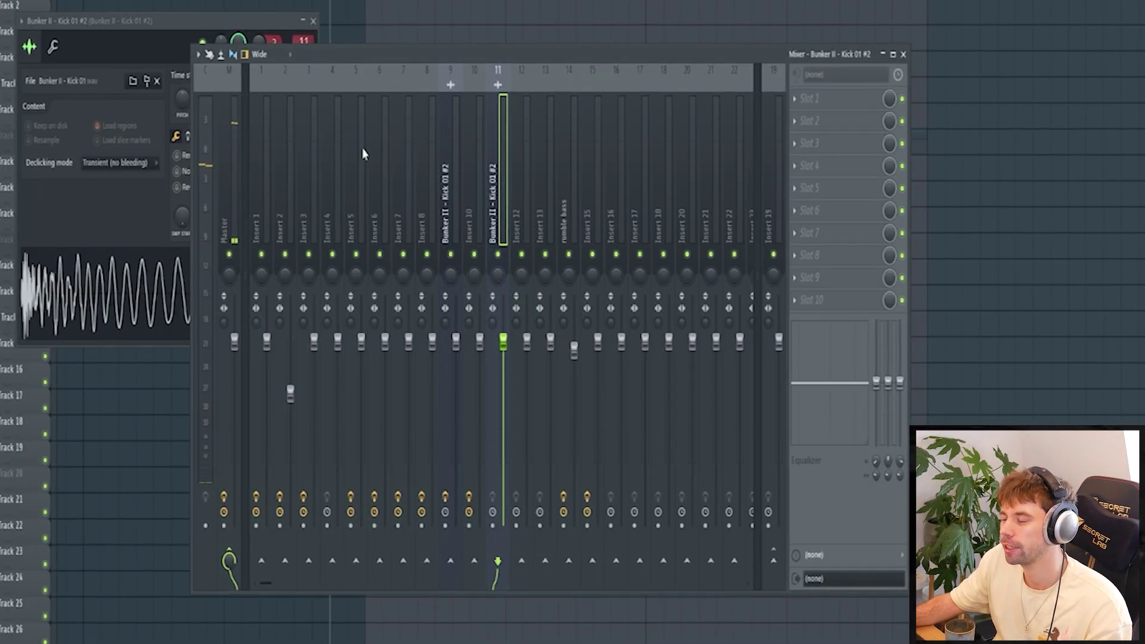
Select mixer insert 19 and load CamelCrusher into its second effect slot.
{"action": "left_click", "coordinate": [768, 221]}
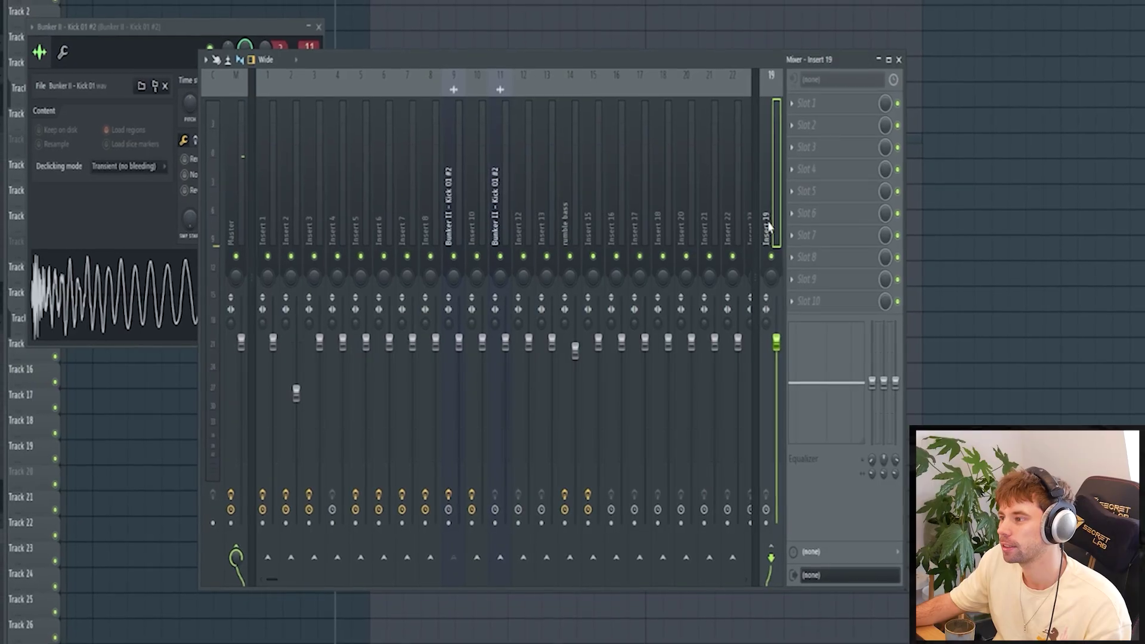
{"action": "right_click", "coordinate": [775, 204]}
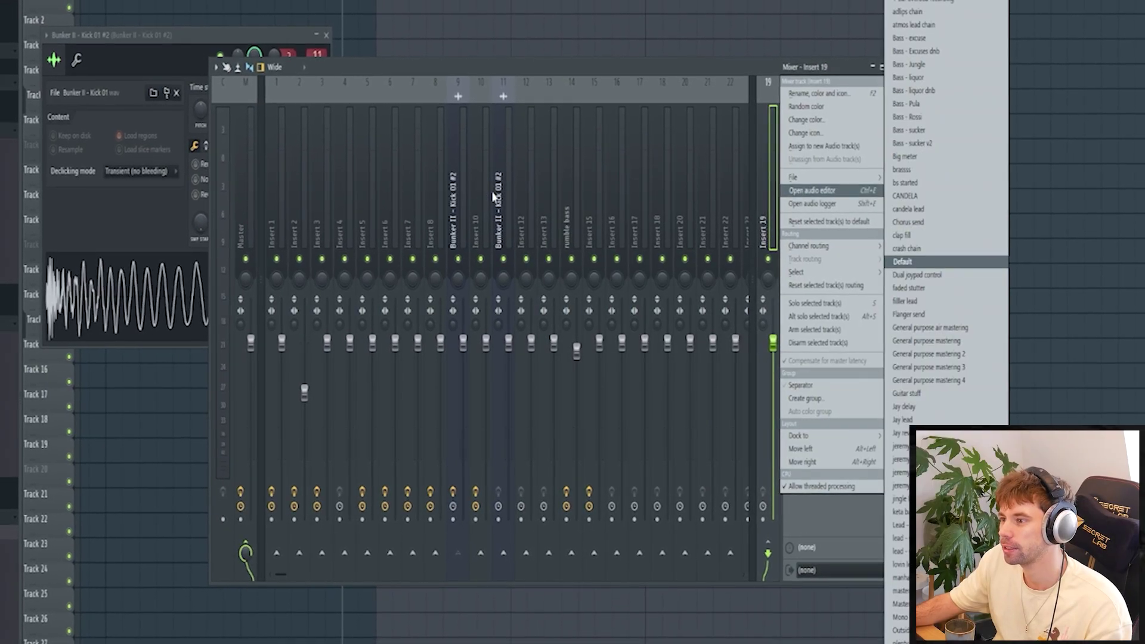
{"action": "left_click", "coordinate": [498, 214]}
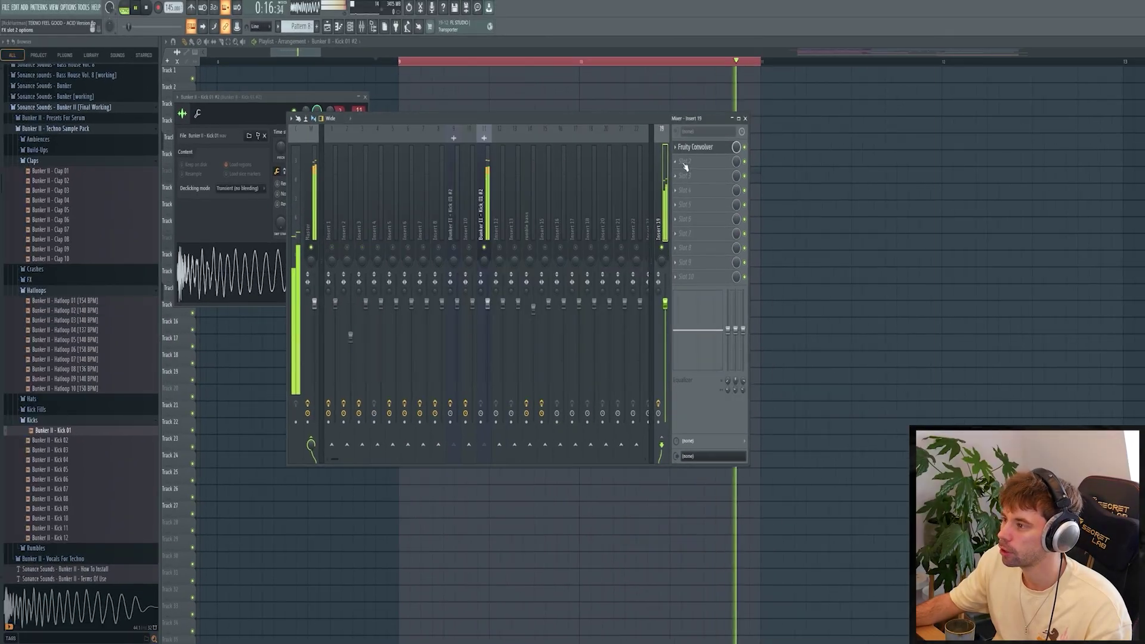
{"action": "left_click", "coordinate": [686, 162]}
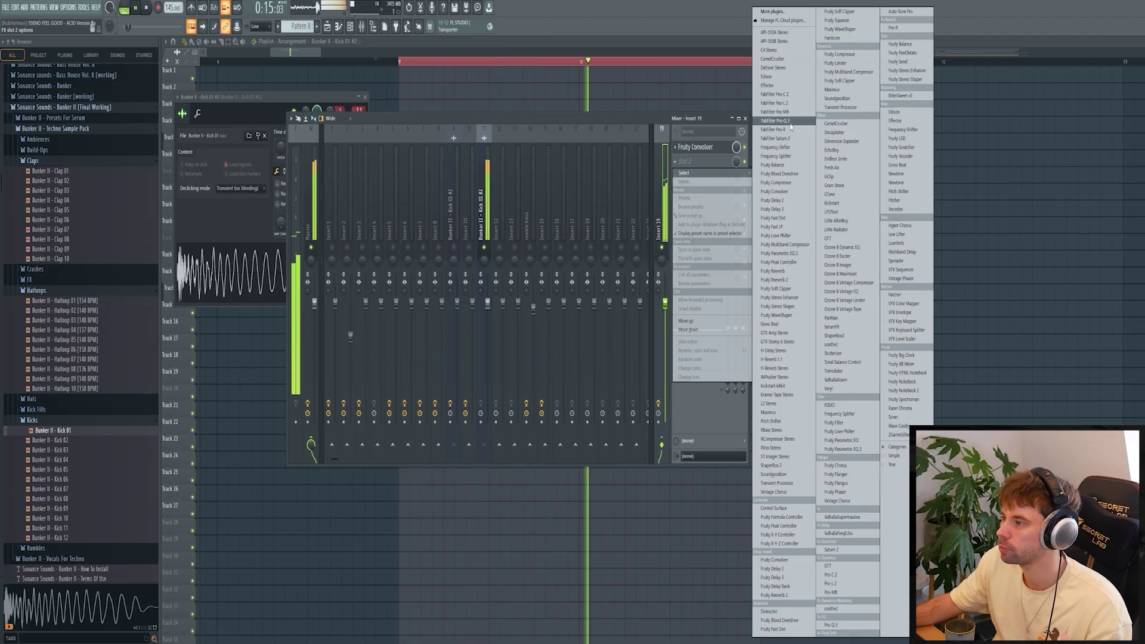
{"action": "left_click", "coordinate": [844, 124]}
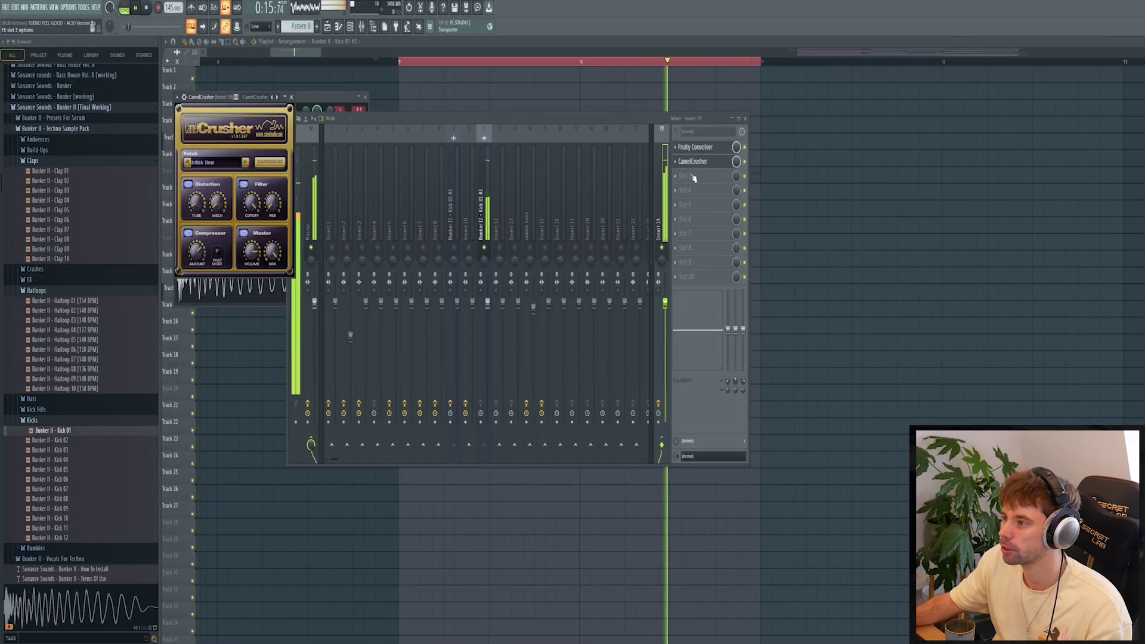
Add FabFilter Pro-Q 3 with a high cut near 235 Hz, then load Ozone 8 Imager.
{"action": "left_click", "coordinate": [686, 173]}
{"action": "left_click", "coordinate": [780, 153]}
{"action": "right_click", "coordinate": [602, 268]}
{"action": "mouse_move", "coordinate": [640, 348]}
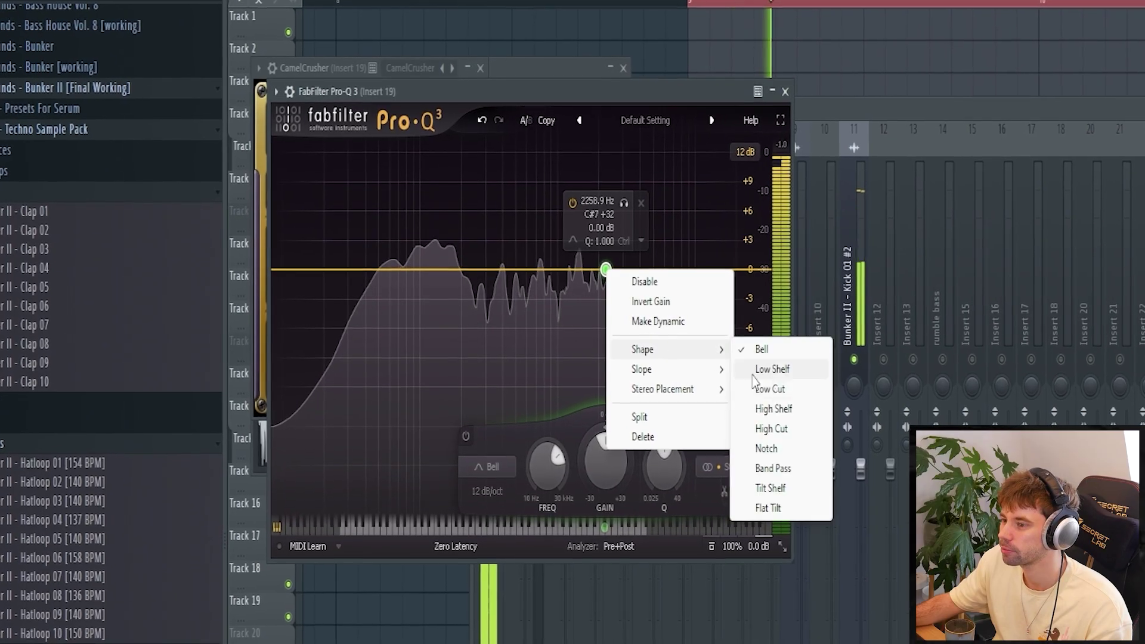
{"action": "left_click", "coordinate": [776, 432]}
{"action": "left_click_drag", "start_coordinate": [613, 273], "coordinate": [473, 268]}
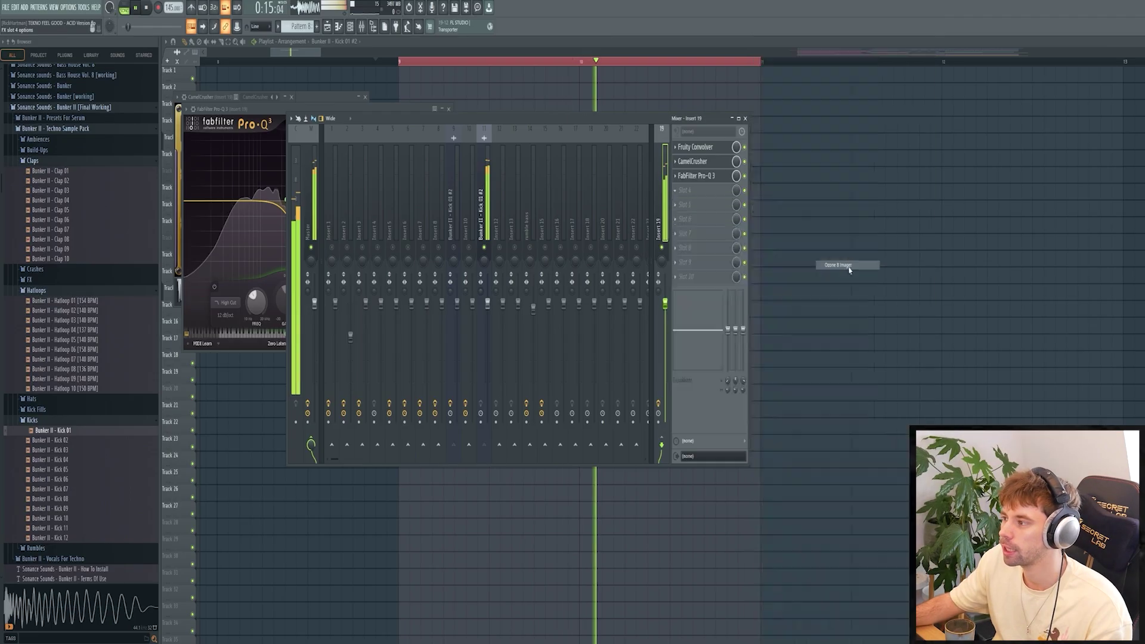
{"action": "left_click", "coordinate": [710, 179]}
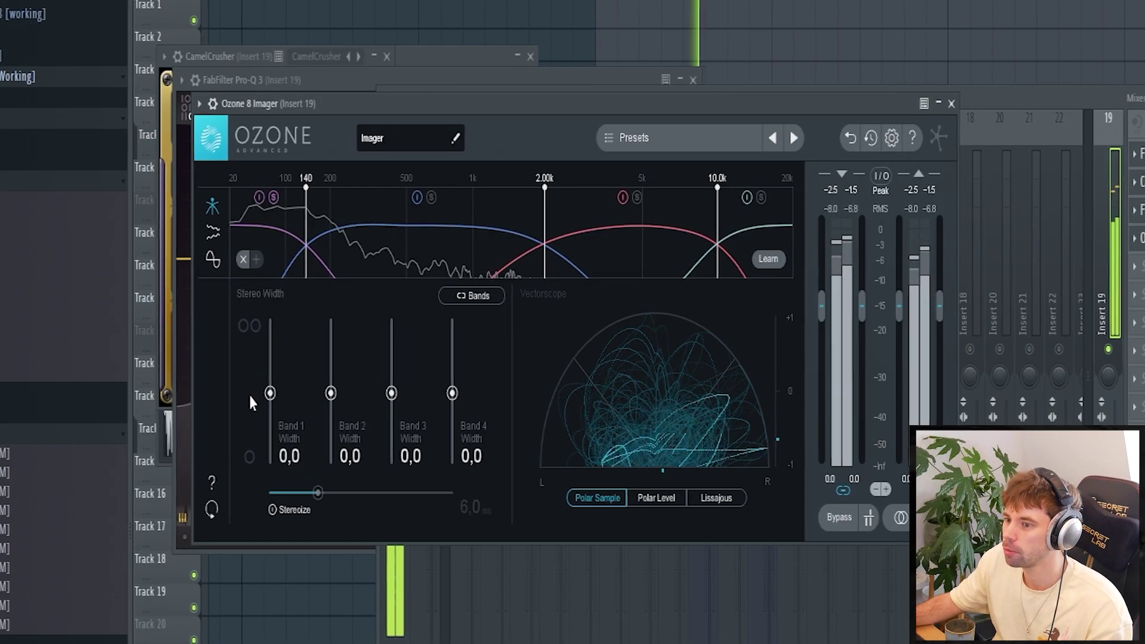
Set Ozone Imager Band 1 width to -100 and Band 2 to -40, and load Kickstart with a different curve.
{"action": "left_click_drag", "start_coordinate": [271, 394], "coordinate": [275, 470]}
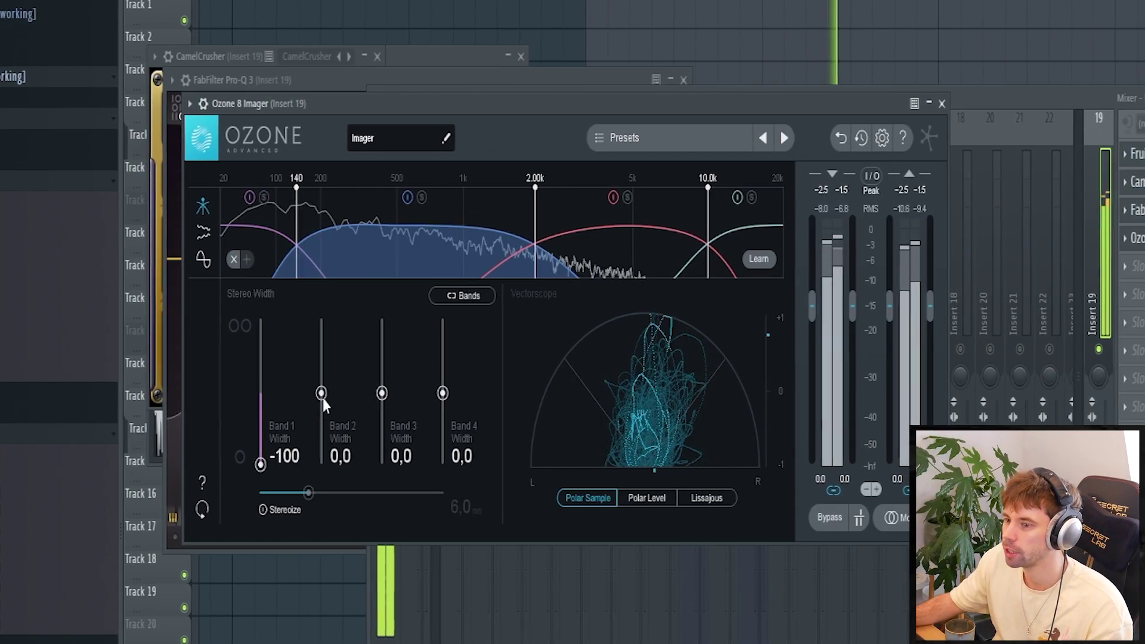
{"action": "left_click_drag", "start_coordinate": [319, 410], "coordinate": [320, 420]}
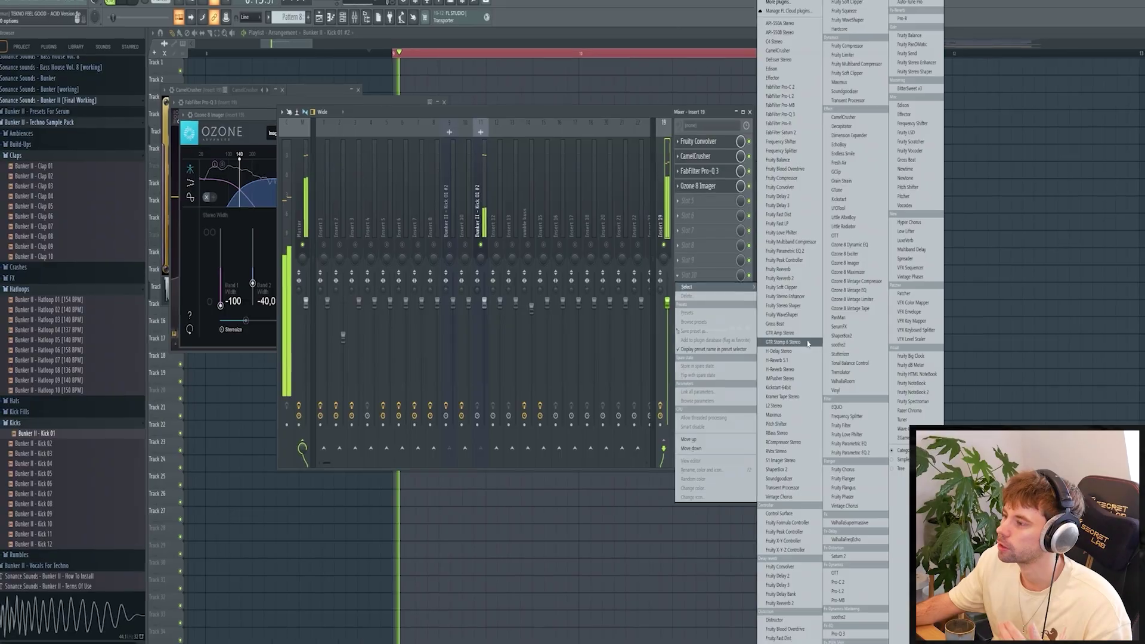
{"action": "left_click", "coordinate": [783, 388]}
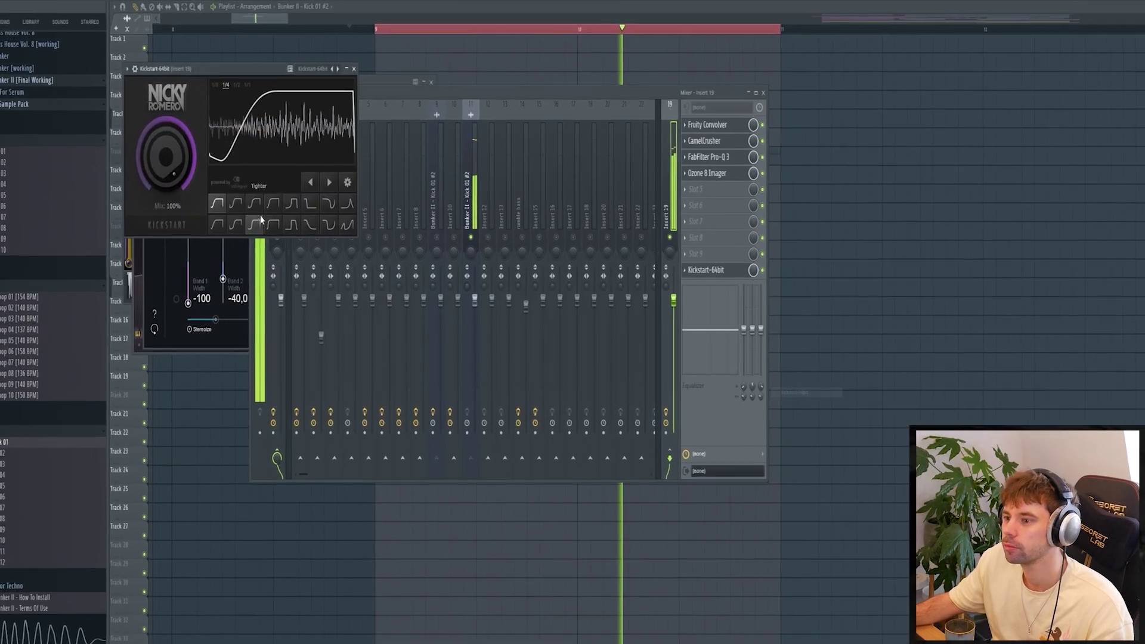
{"action": "left_click", "coordinate": [285, 202]}
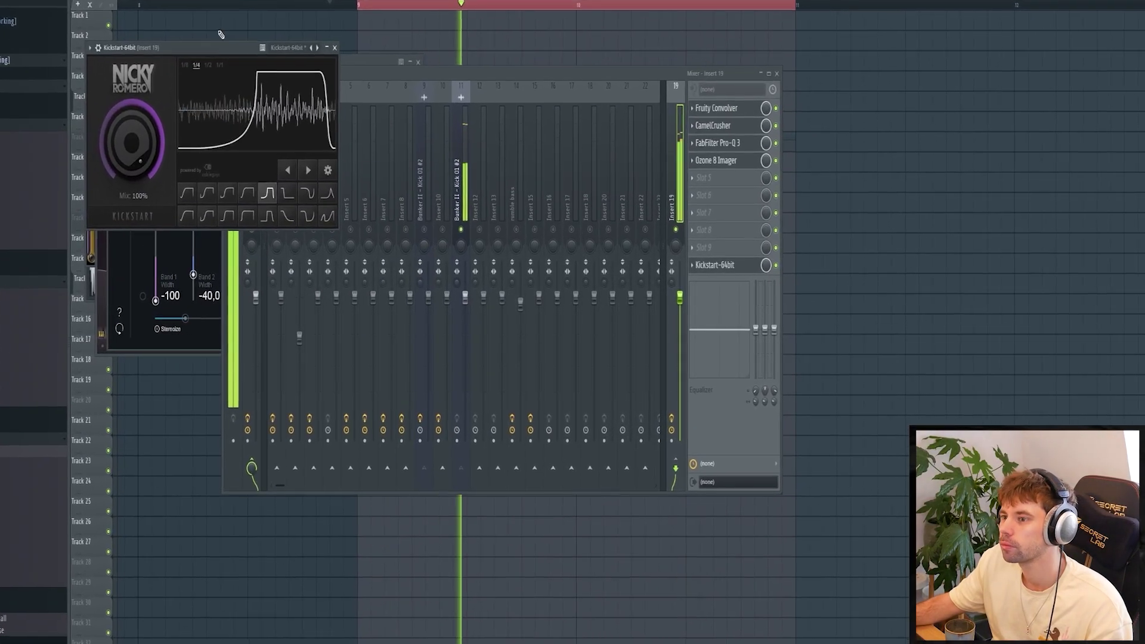
Move the Kickstart window aside and add FabFilter Pro-C 2 to insert 19.
{"action": "left_click_drag", "start_coordinate": [206, 42], "coordinate": [514, 161]}
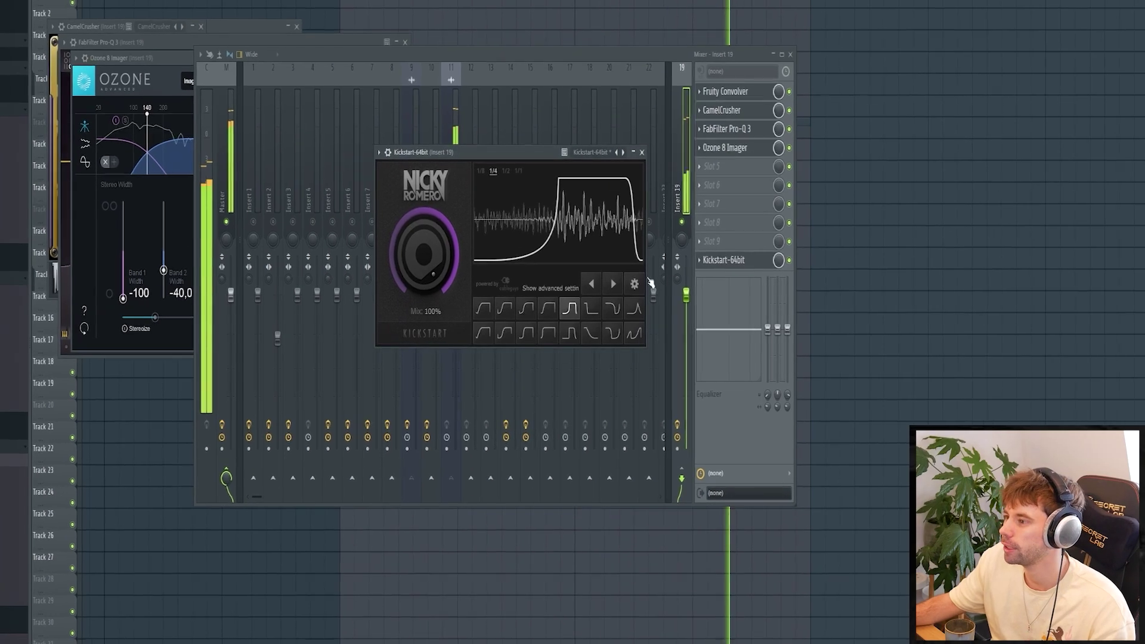
{"action": "left_click", "coordinate": [715, 165]}
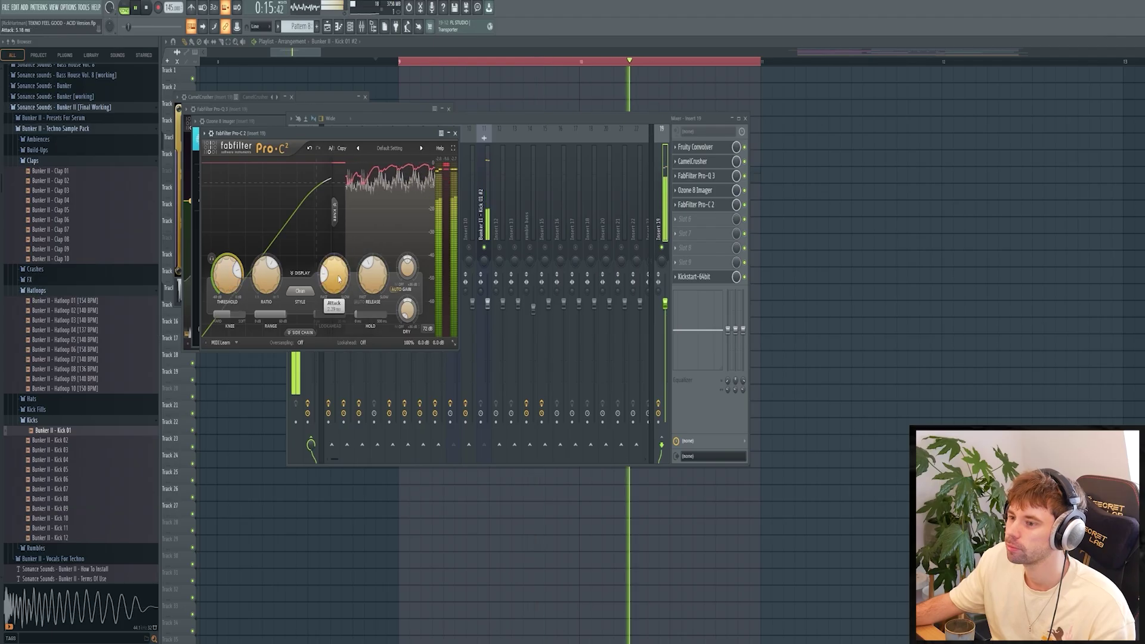
{"action": "left_click", "coordinate": [704, 219]}
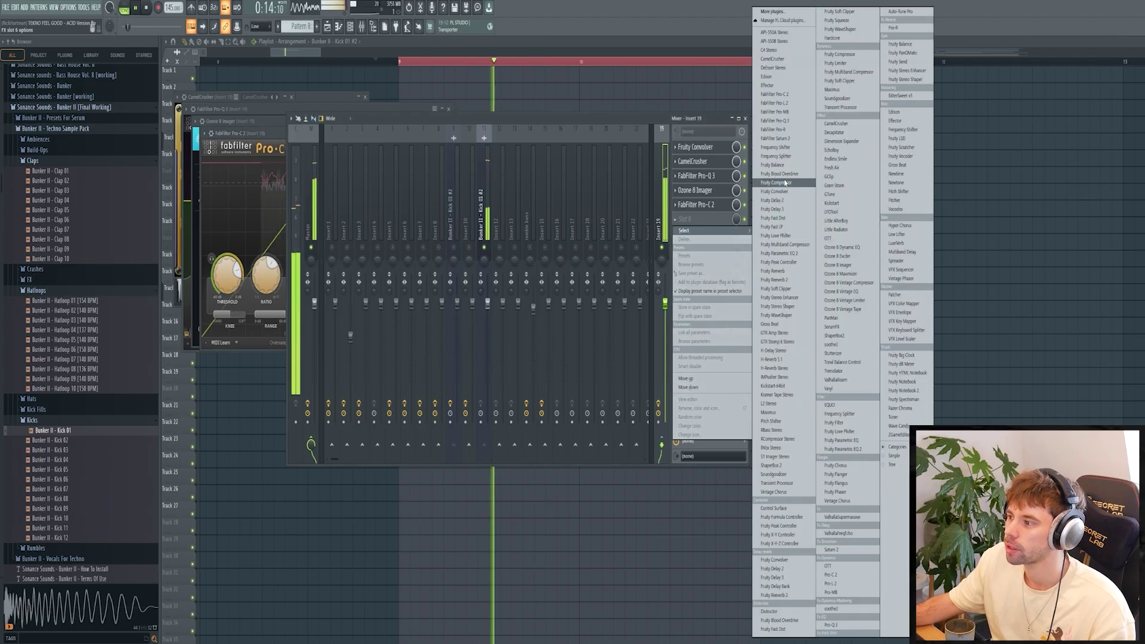
Load RBass Stereo on the kick insert and raise its intensity to about -19.4.
{"action": "left_click", "coordinate": [781, 431]}
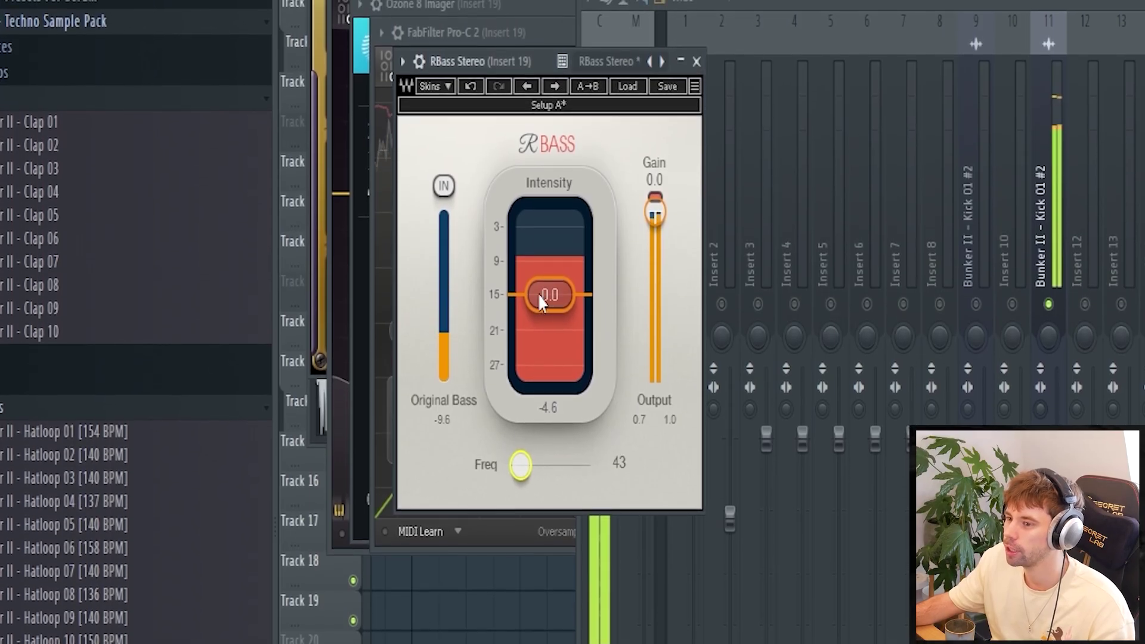
{"action": "left_click_drag", "start_coordinate": [549, 377], "coordinate": [549, 360]}
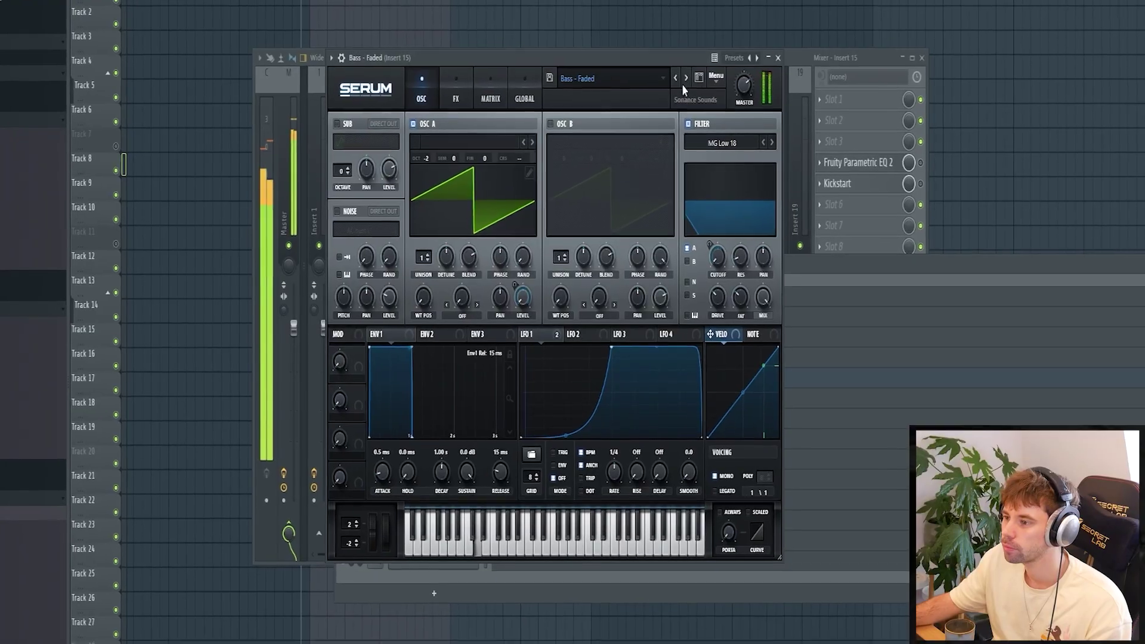
Draw one E4 sub bass note in the Bass - Faded piano roll, stretched to two bars.
{"action": "key", "text": "F6"}
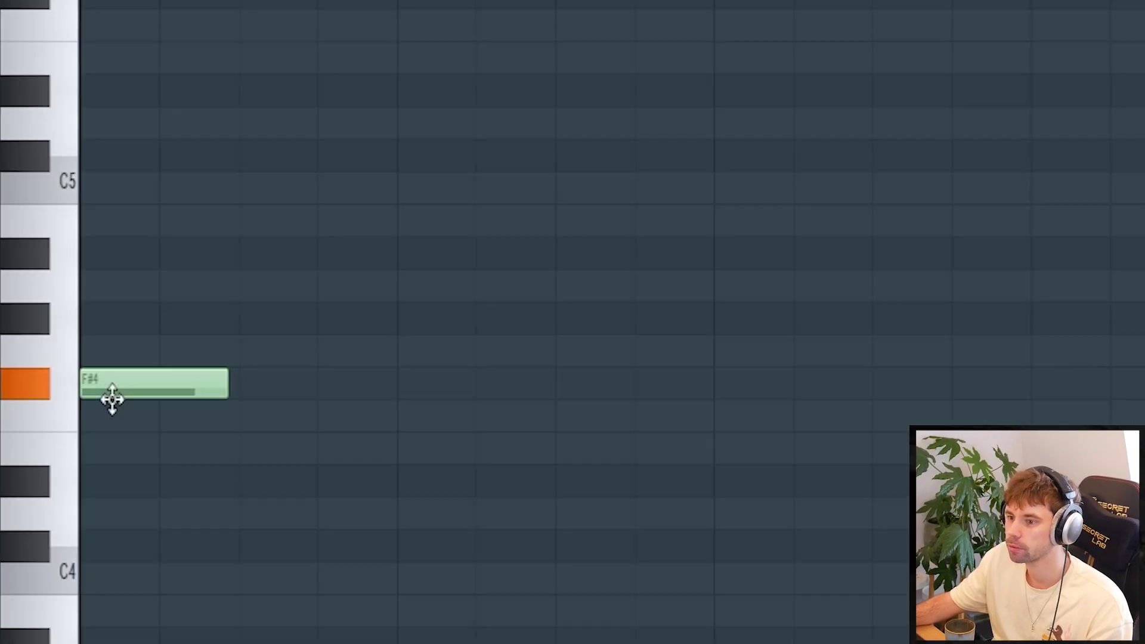
{"action": "left_click_drag", "start_coordinate": [110, 399], "coordinate": [85, 412]}
{"action": "left_click_drag", "start_coordinate": [216, 382], "coordinate": [709, 381]}
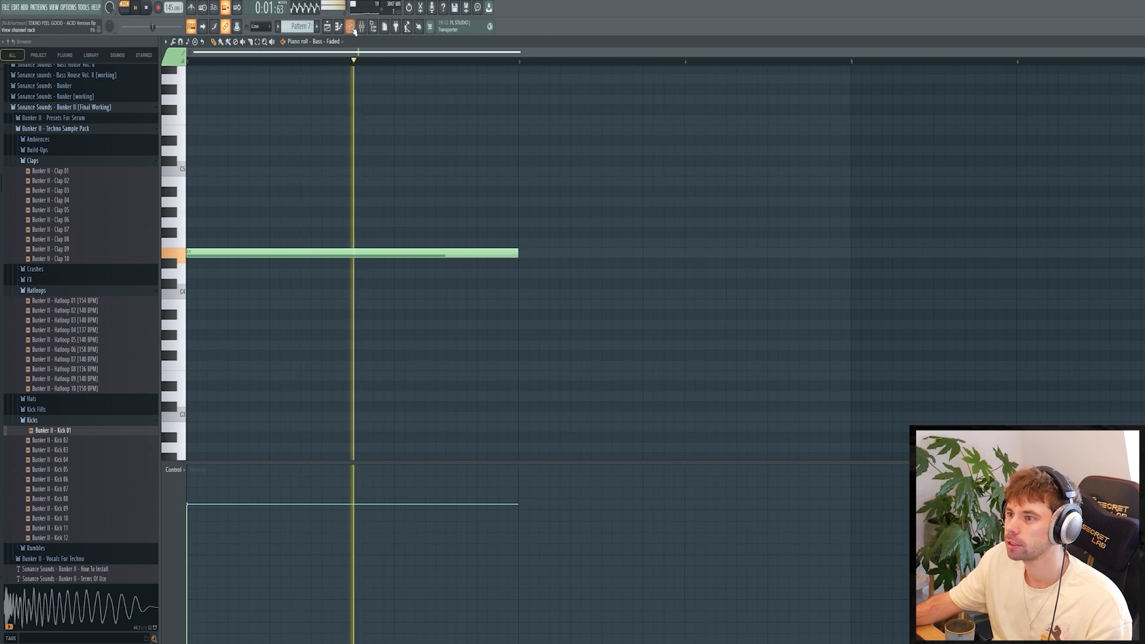
{"action": "left_click", "coordinate": [353, 27]}
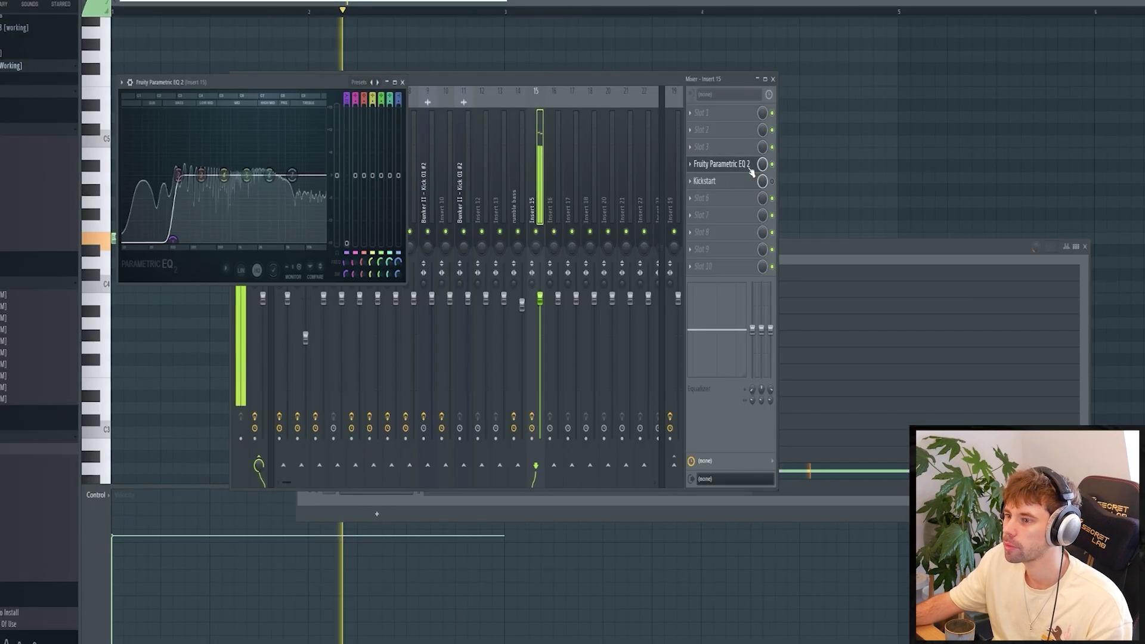
Close the bass EQ and open its Kickstart ducking effect from the mixer slot.
{"action": "left_click", "coordinate": [721, 165]}
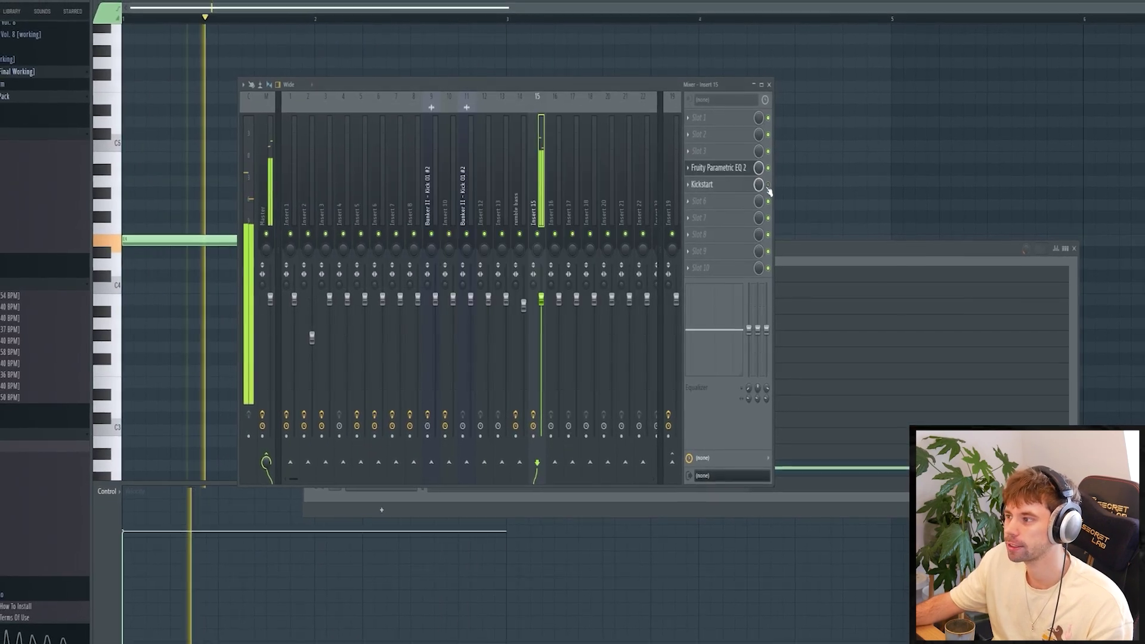
{"action": "left_click", "coordinate": [721, 182]}
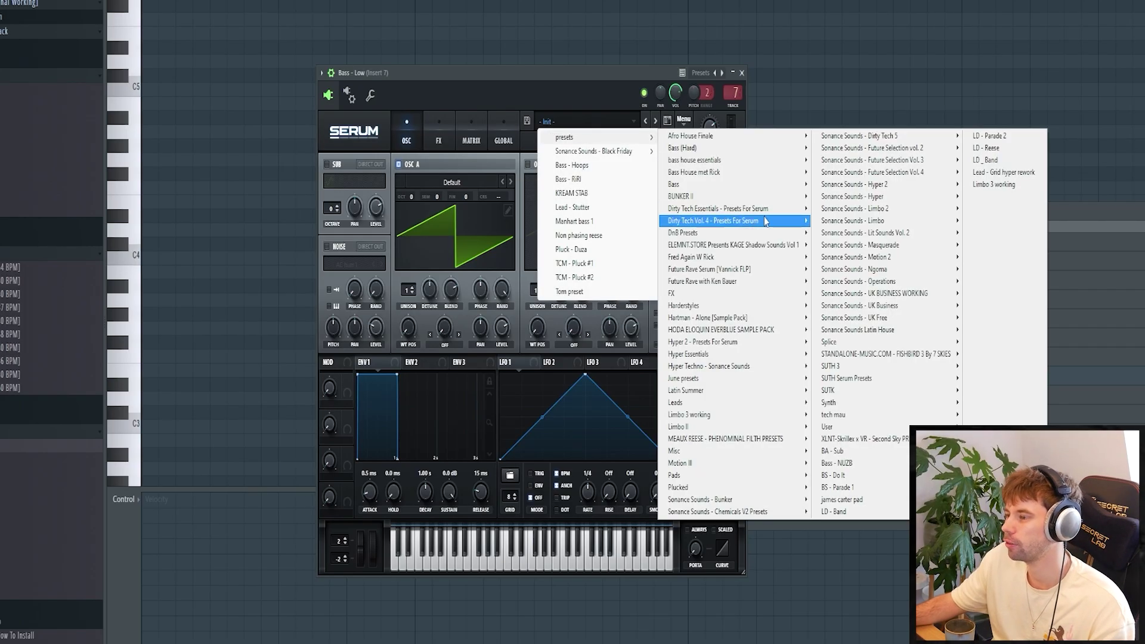
{"action": "mouse_move", "coordinate": [695, 197]}
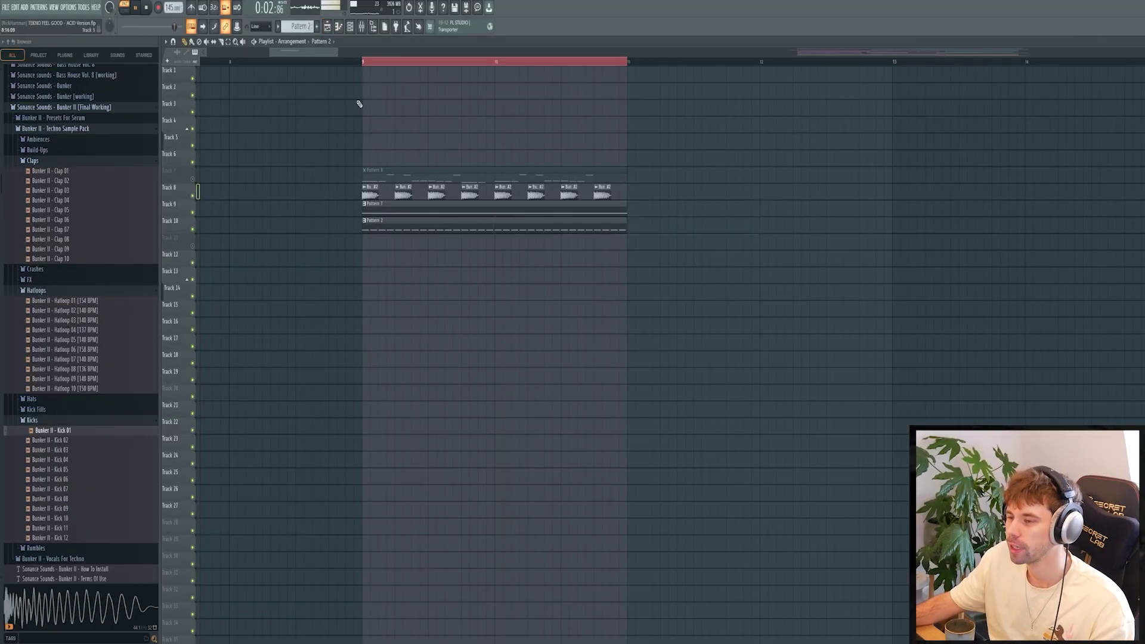
Play the looped arrangement, step Serum's presets to Screech - Money, and close the synth.
{"action": "key", "text": "space"}
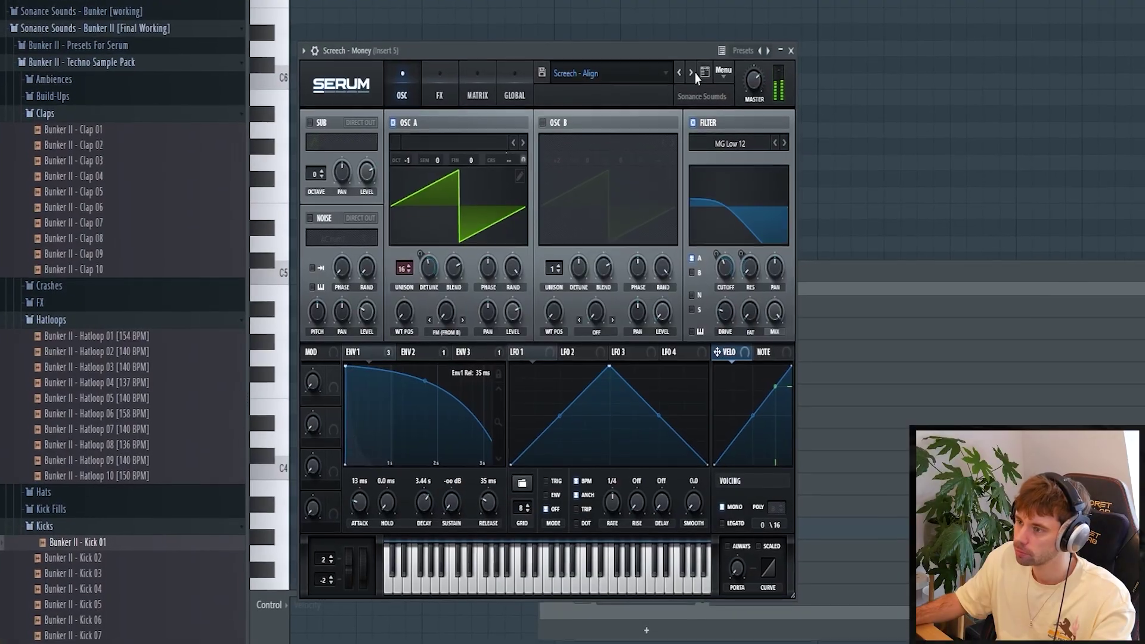
{"action": "left_click", "coordinate": [693, 64]}
{"action": "left_click", "coordinate": [693, 64]}
{"action": "left_click", "coordinate": [694, 64]}
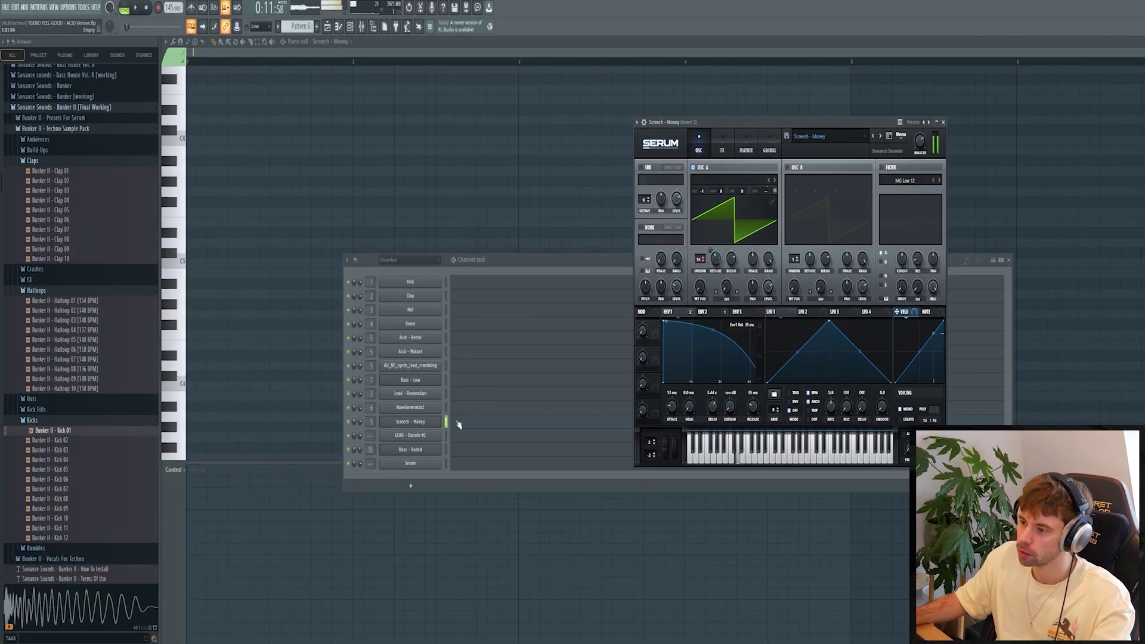
{"action": "left_click", "coordinate": [262, 311]}
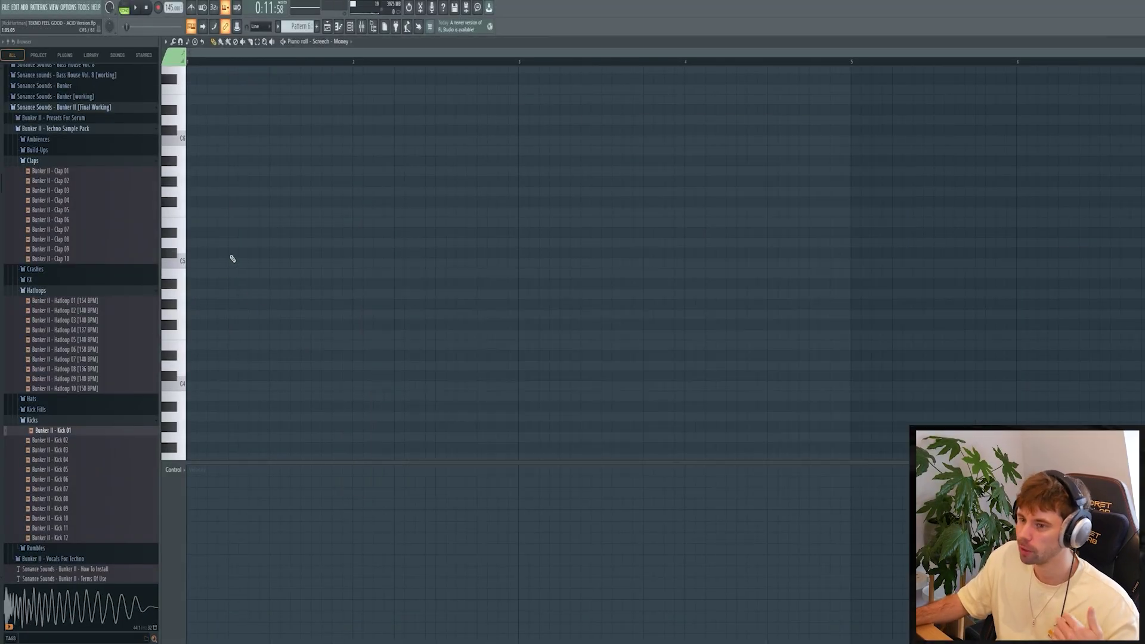
Place two E5 screech notes in bar 1, lengthen the second, and play the riff.
{"action": "left_click", "coordinate": [193, 221]}
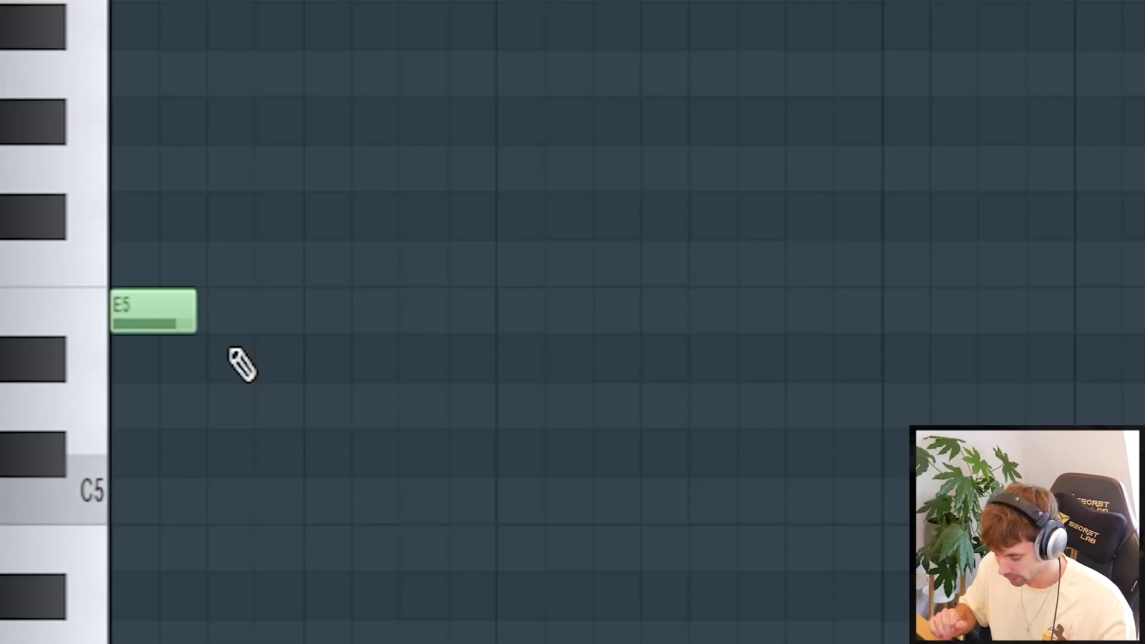
{"action": "left_click", "coordinate": [847, 311]}
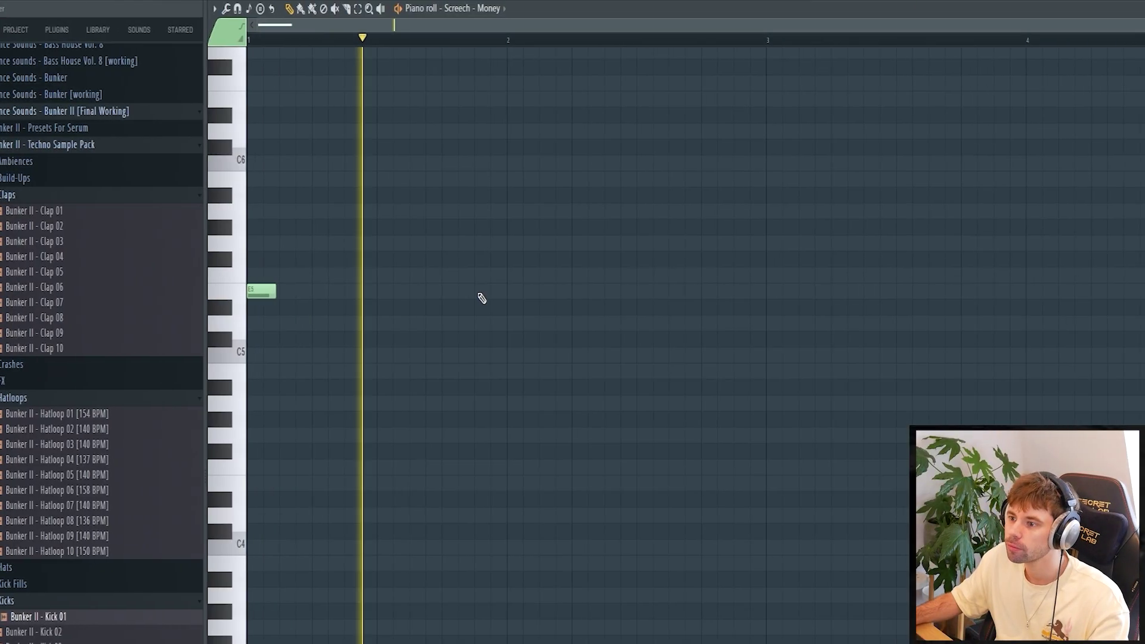
{"action": "left_click_drag", "start_coordinate": [430, 291], "coordinate": [465, 292]}
{"action": "key", "text": "space"}
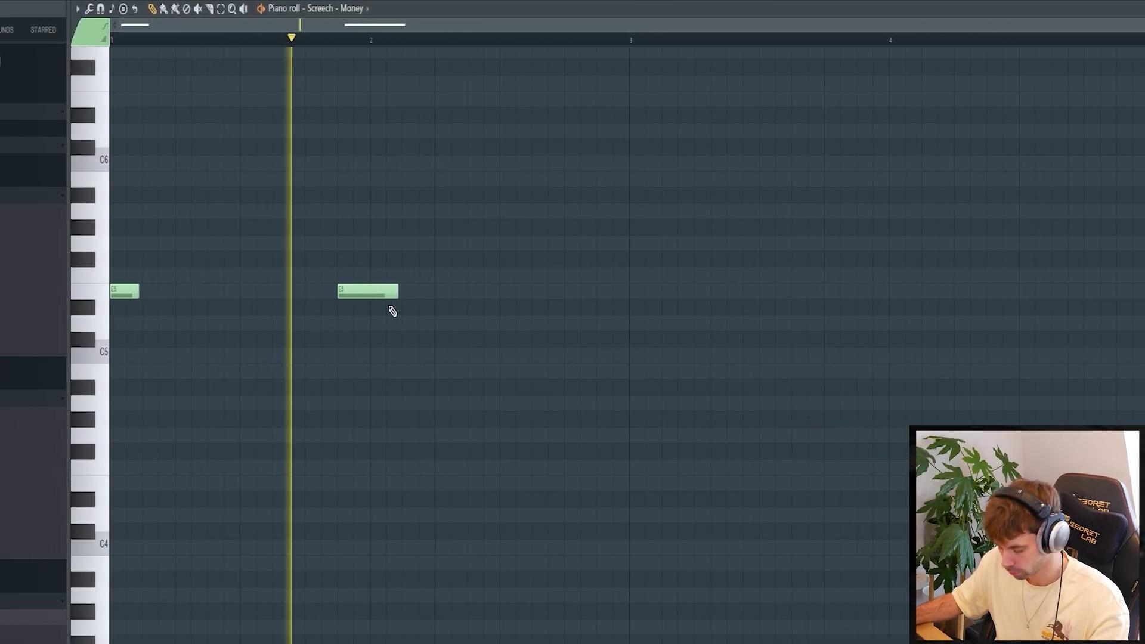
Add a third E5 after bar 2 and a note one step higher, then select both.
{"action": "left_click", "coordinate": [510, 291]}
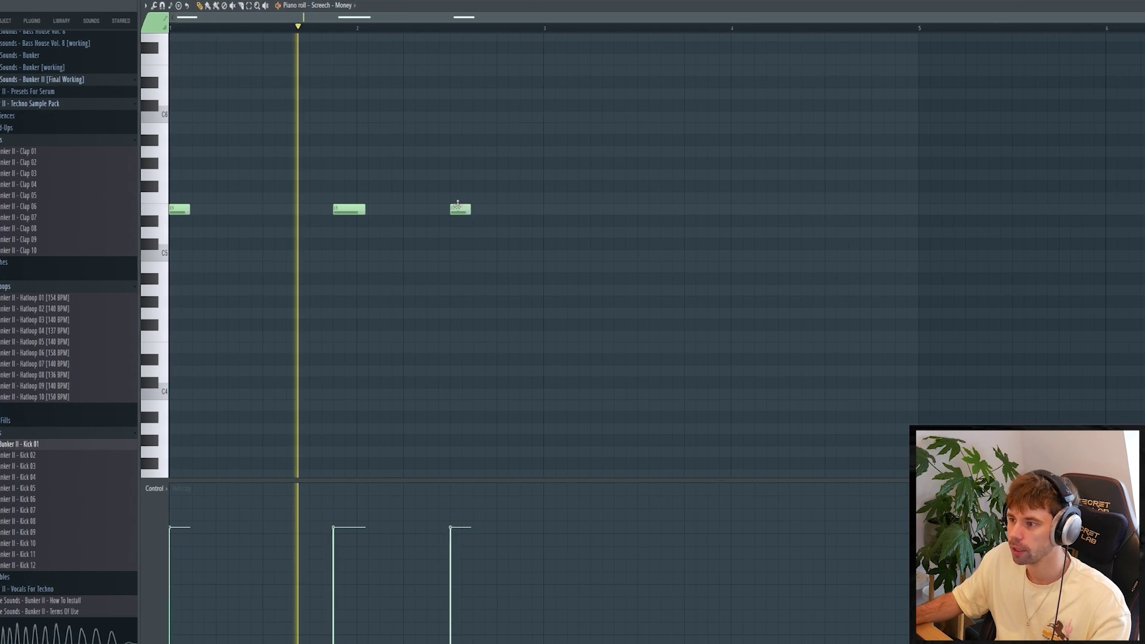
{"action": "left_click", "coordinate": [485, 198]}
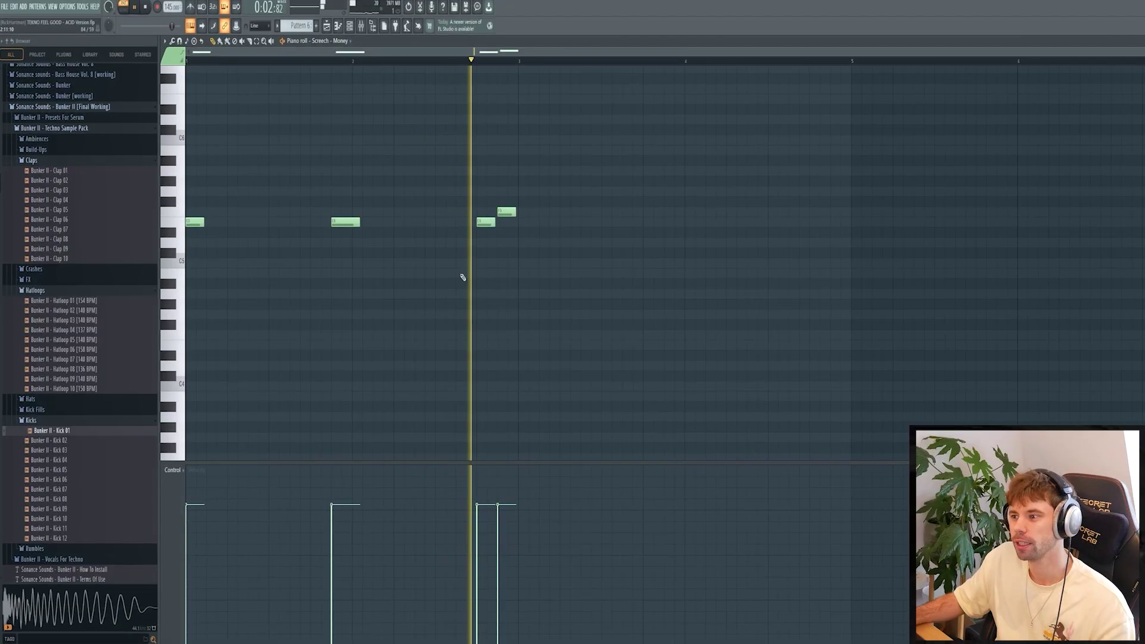
{"action": "left_click_drag", "start_coordinate": [463, 277], "coordinate": [409, 184]}
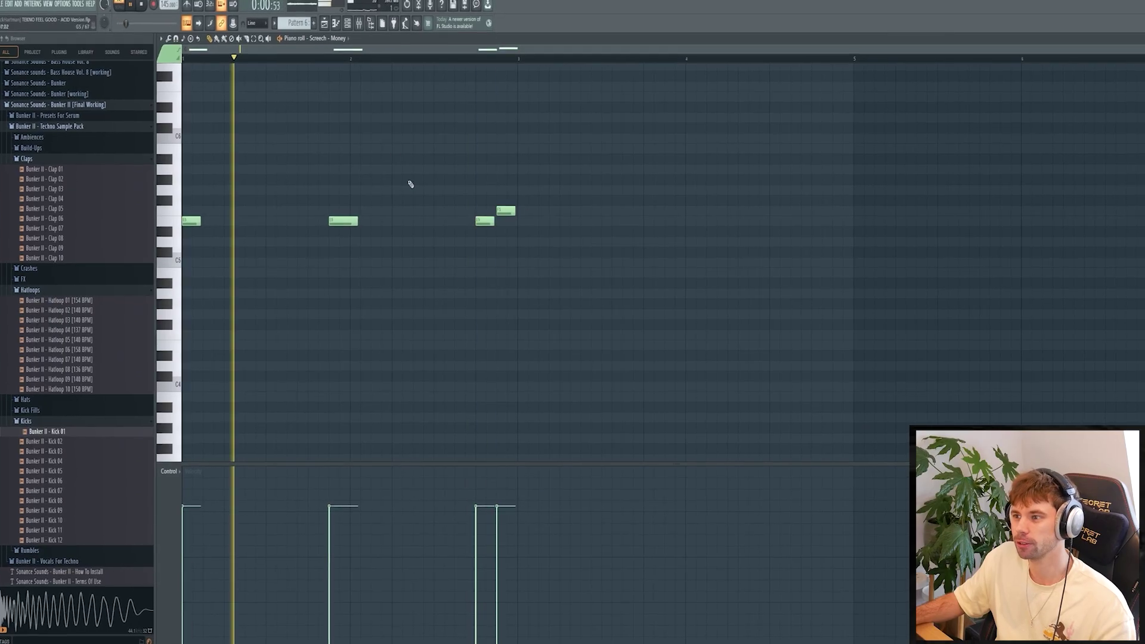
{"action": "left_click", "coordinate": [350, 25]}
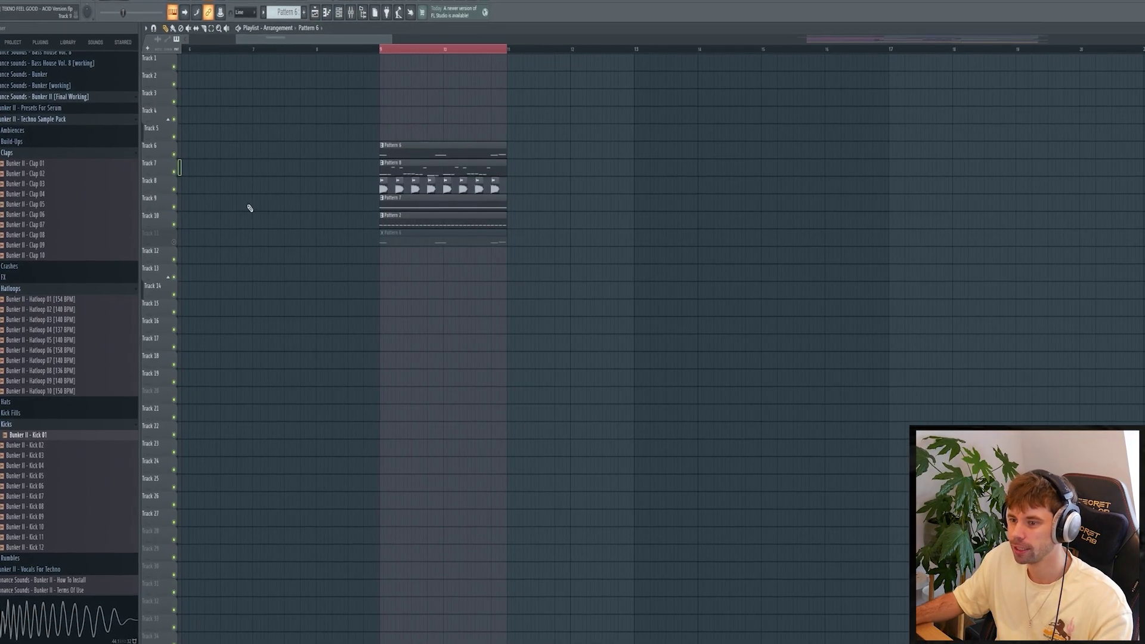
{"action": "left_click", "coordinate": [344, 10]}
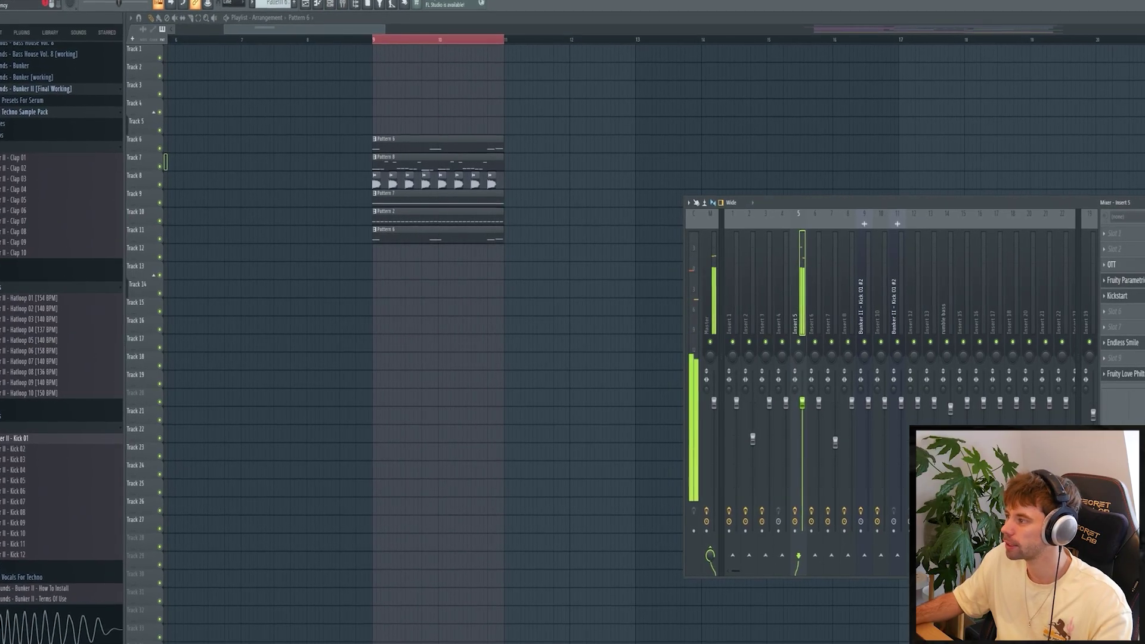
{"action": "left_click", "coordinate": [1109, 265]}
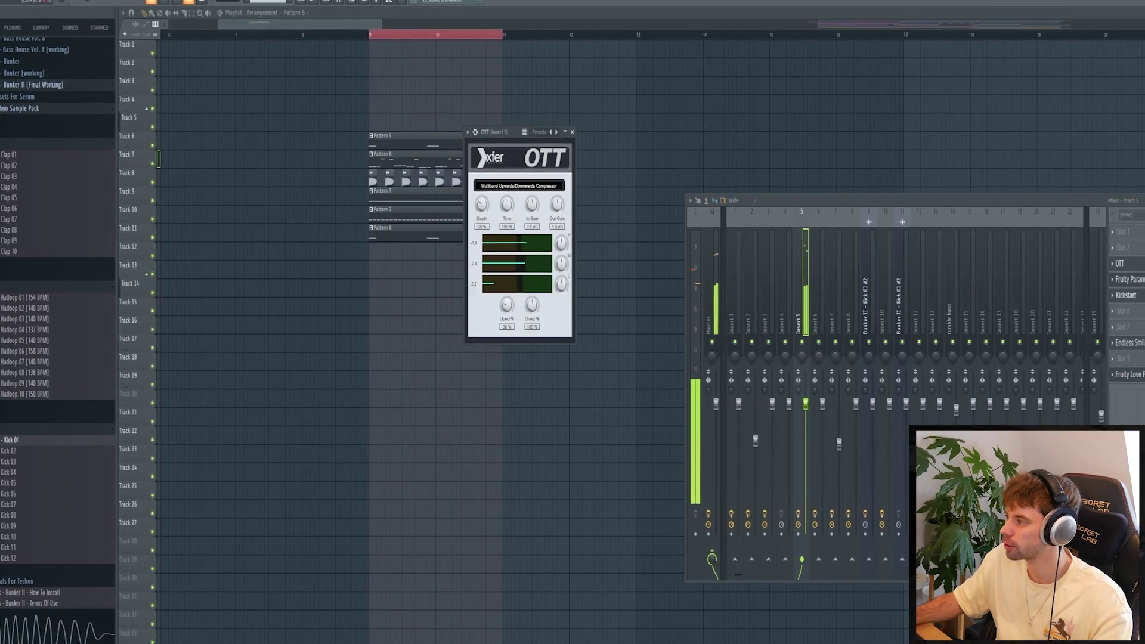
{"action": "left_click", "coordinate": [1127, 279]}
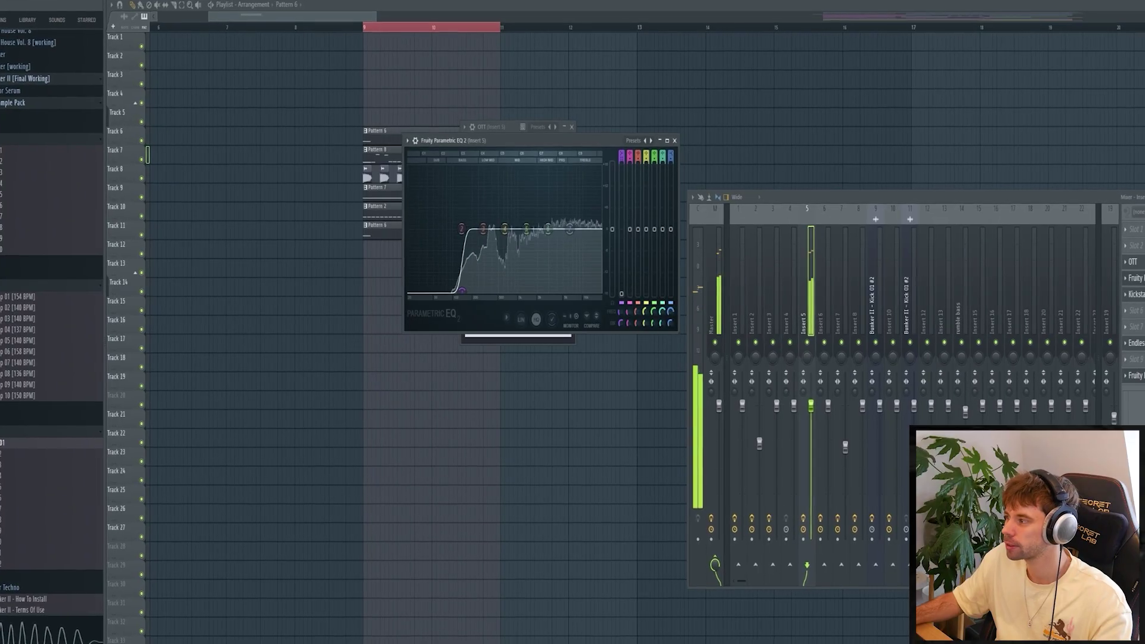
{"action": "left_click", "coordinate": [1134, 294]}
{"action": "key", "text": "F12"}
{"action": "left_click", "coordinate": [328, 19]}
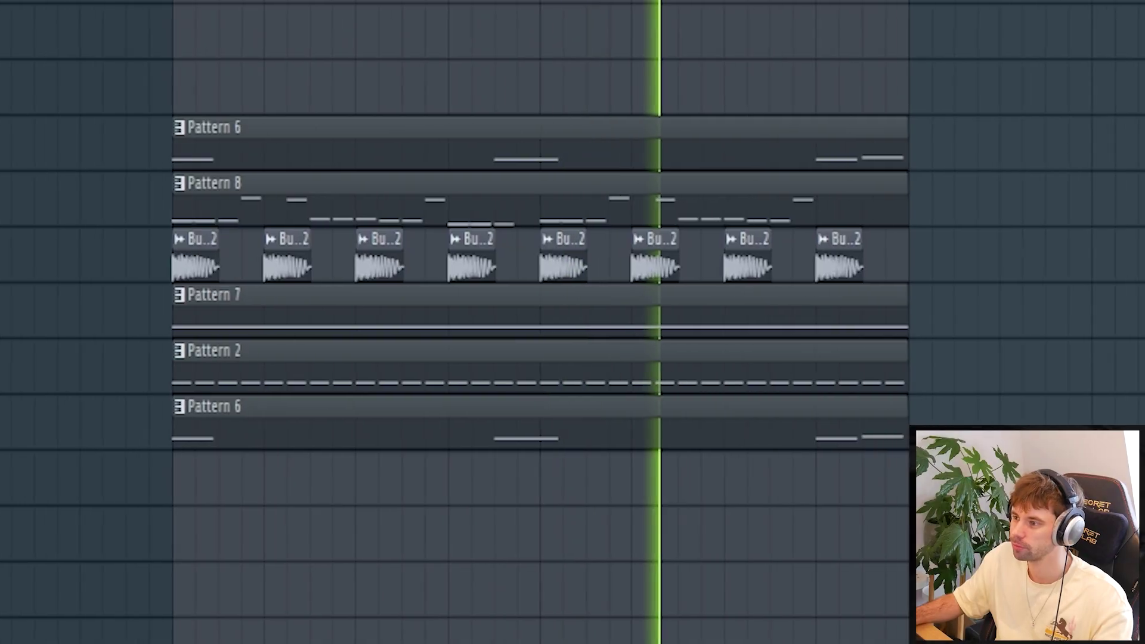
Stop playback, select the drop's clips, and place the Hatloop 03 loop on Track 12.
{"action": "key", "text": "space"}
{"action": "key", "text": "ctrl+a"}
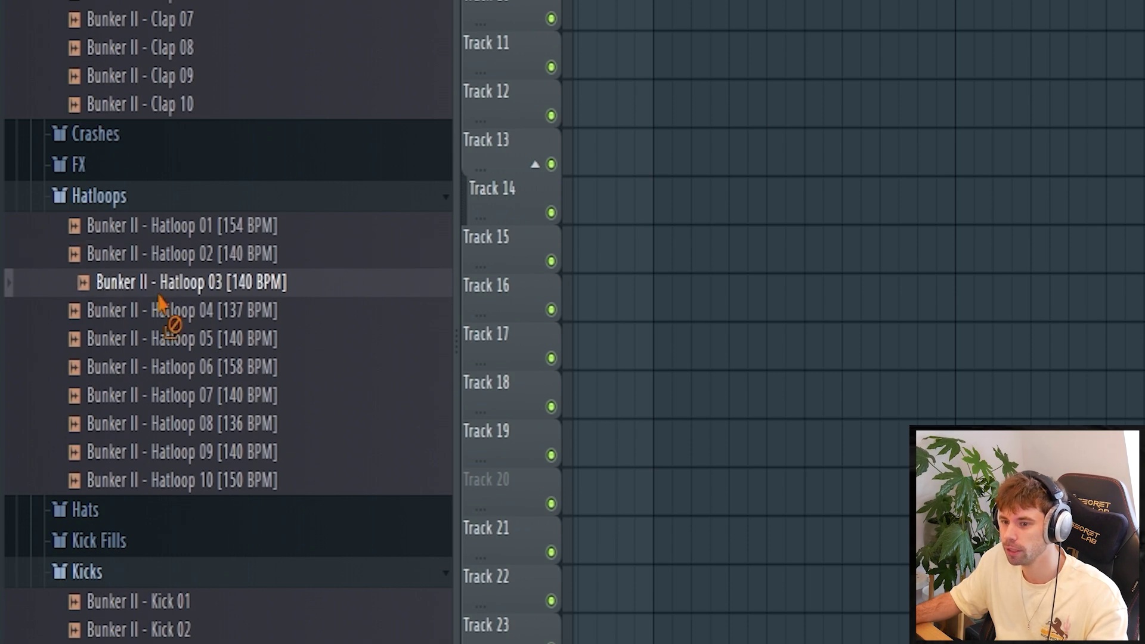
{"action": "left_click_drag", "start_coordinate": [161, 304], "coordinate": [72, 119]}
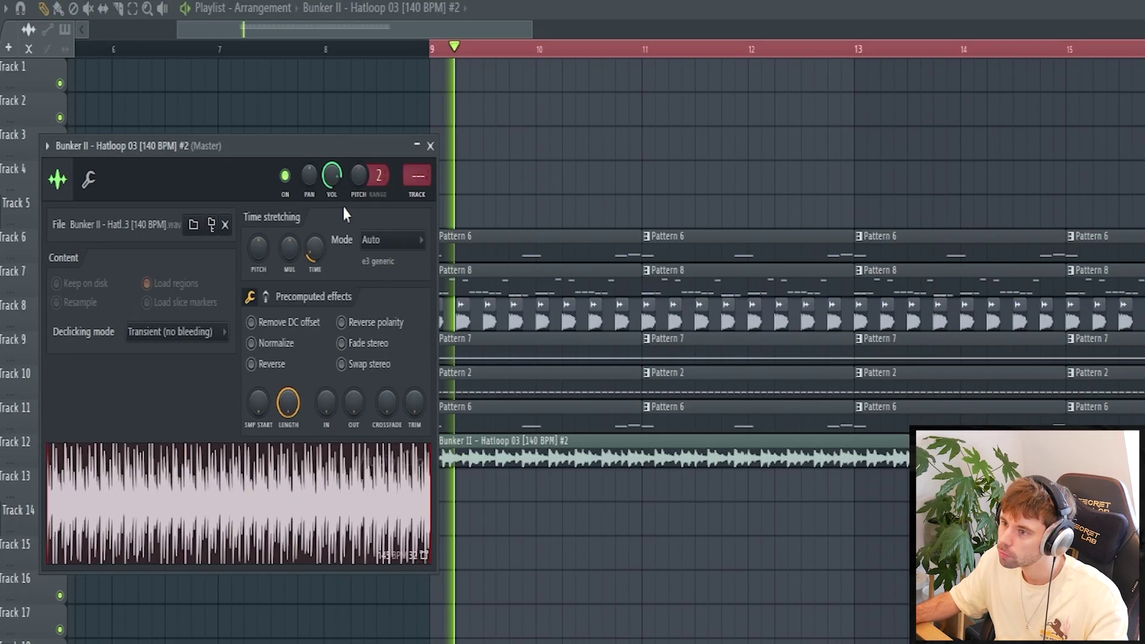
{"action": "scroll", "coordinate": [331, 186], "scroll_direction": "down", "scroll_amount": 3}
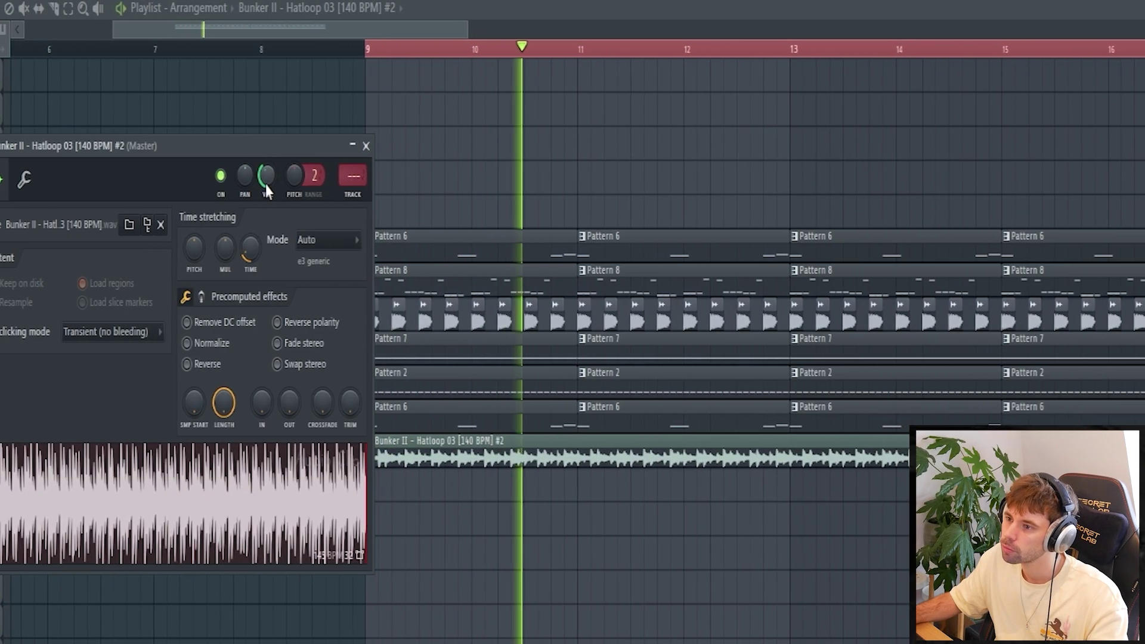
Close the hat loop's channel settings and select all clips in the drop.
{"action": "key", "text": "Escape"}
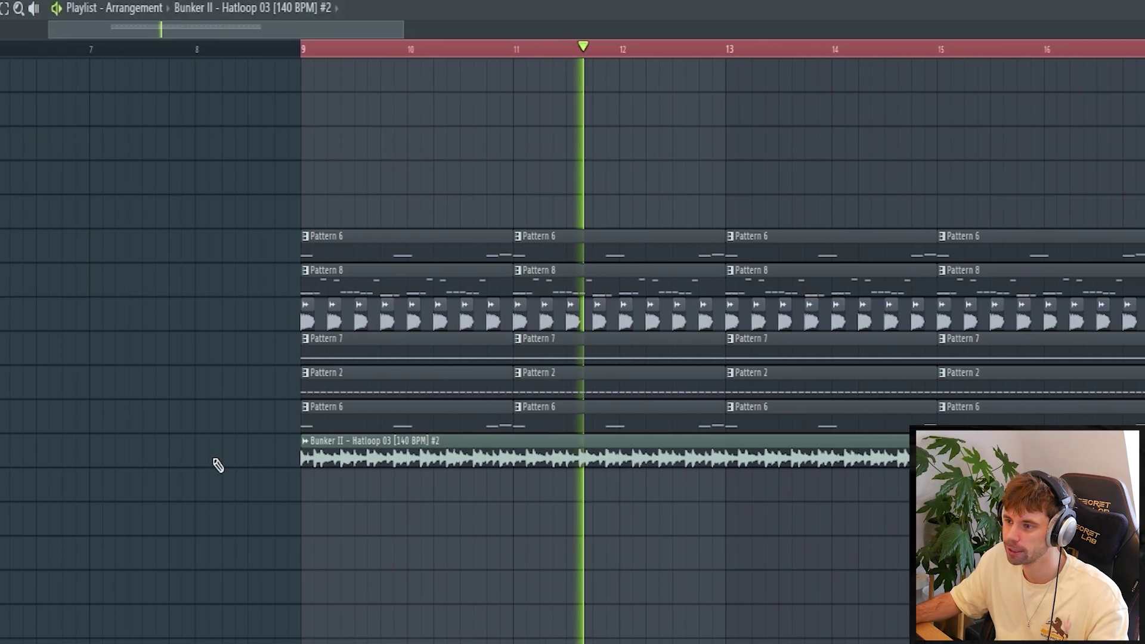
{"action": "scroll", "coordinate": [222, 296], "scroll_direction": "down", "scroll_amount": 2}
{"action": "left_click_drag", "start_coordinate": [199, 196], "coordinate": [1095, 486]}
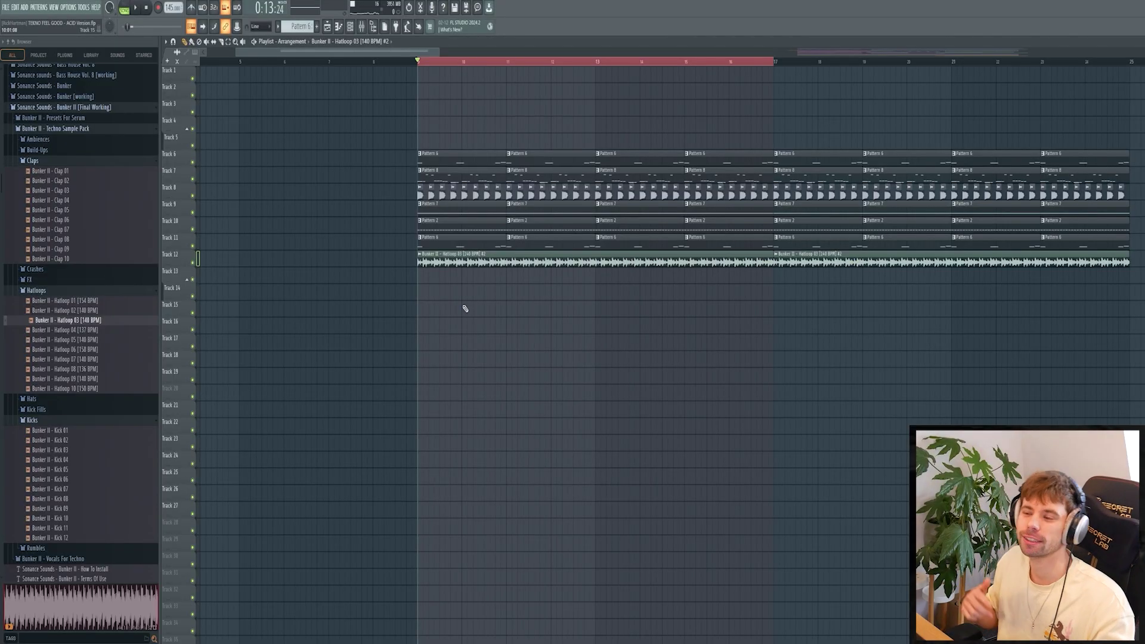
Play back the drop section and unmute Track 15's build-up clips.
{"action": "key", "text": "space"}
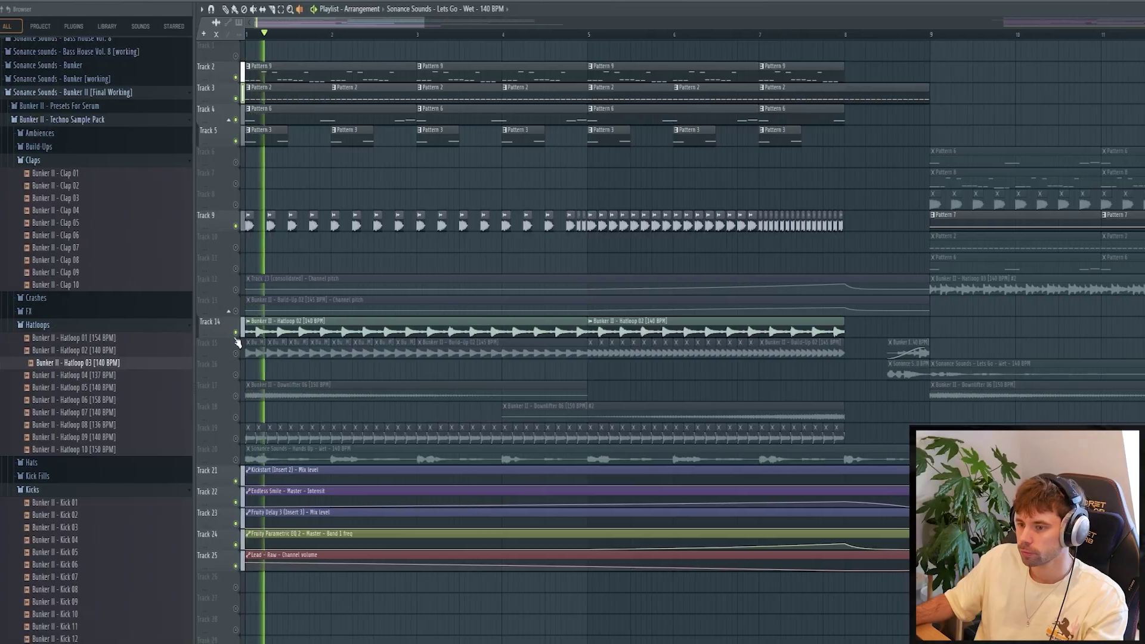
{"action": "left_click", "coordinate": [236, 353]}
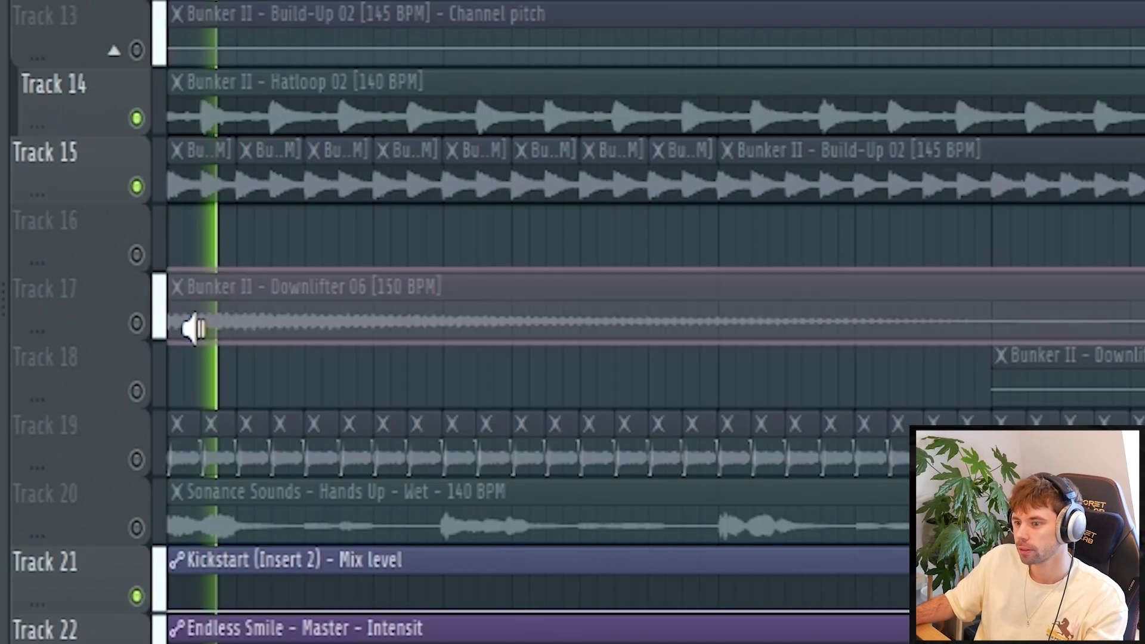
Unmute the Downlifter 06 clips on tracks 17 and 18.
{"action": "left_click", "coordinate": [194, 328]}
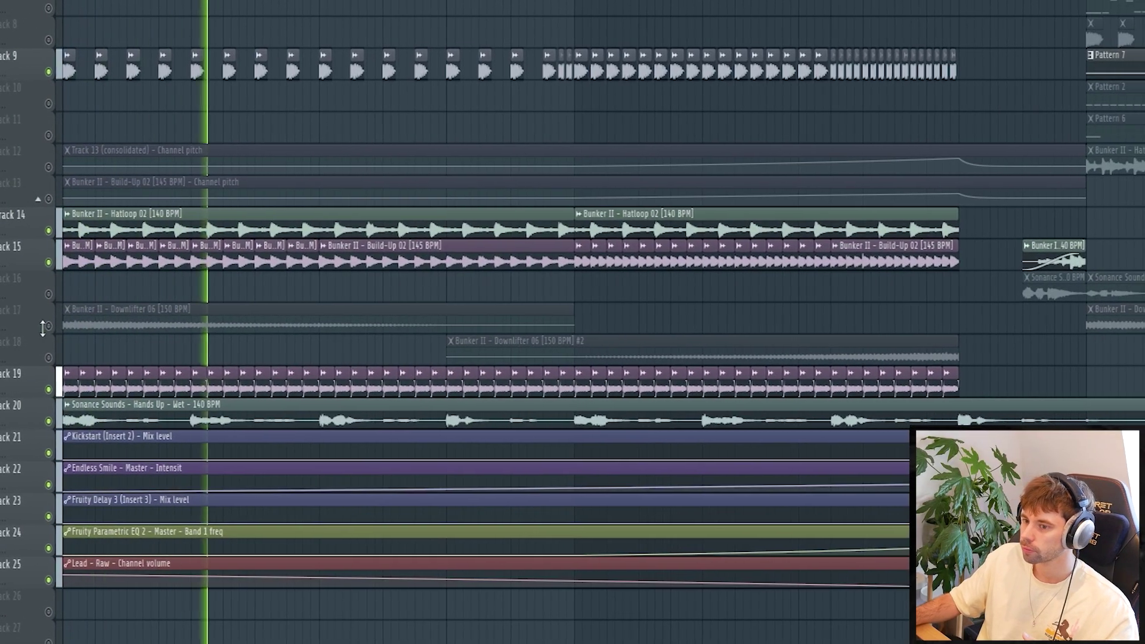
{"action": "left_click", "coordinate": [48, 326]}
{"action": "left_click", "coordinate": [49, 357]}
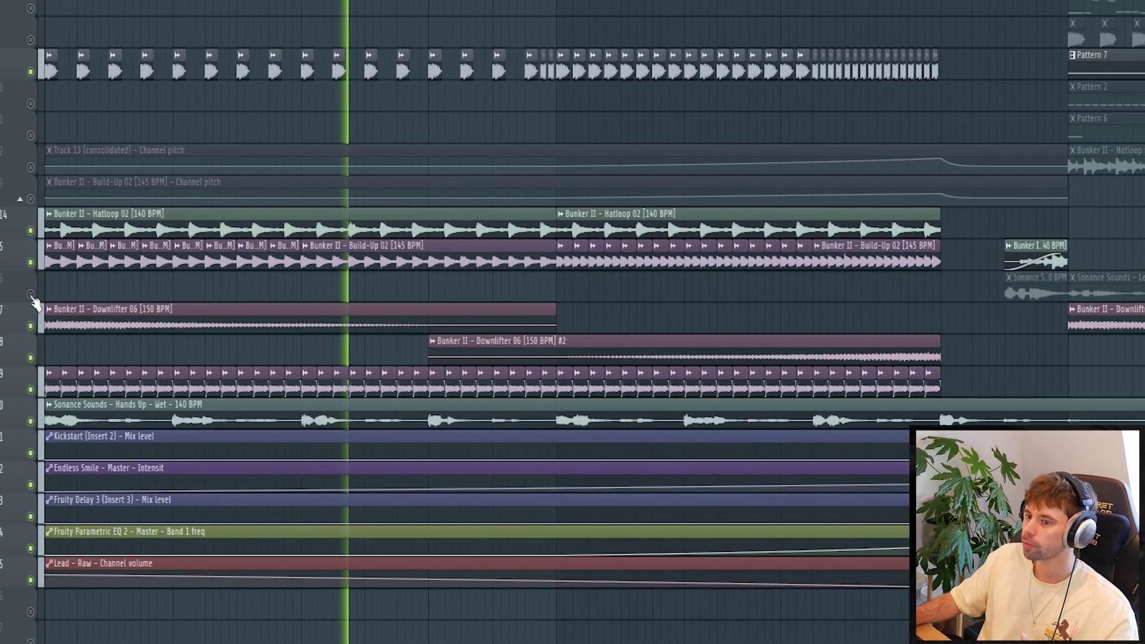
Audition the Sonance Sounds clip alone, then resume playback near the build-up's end.
{"action": "left_click", "coordinate": [1007, 291]}
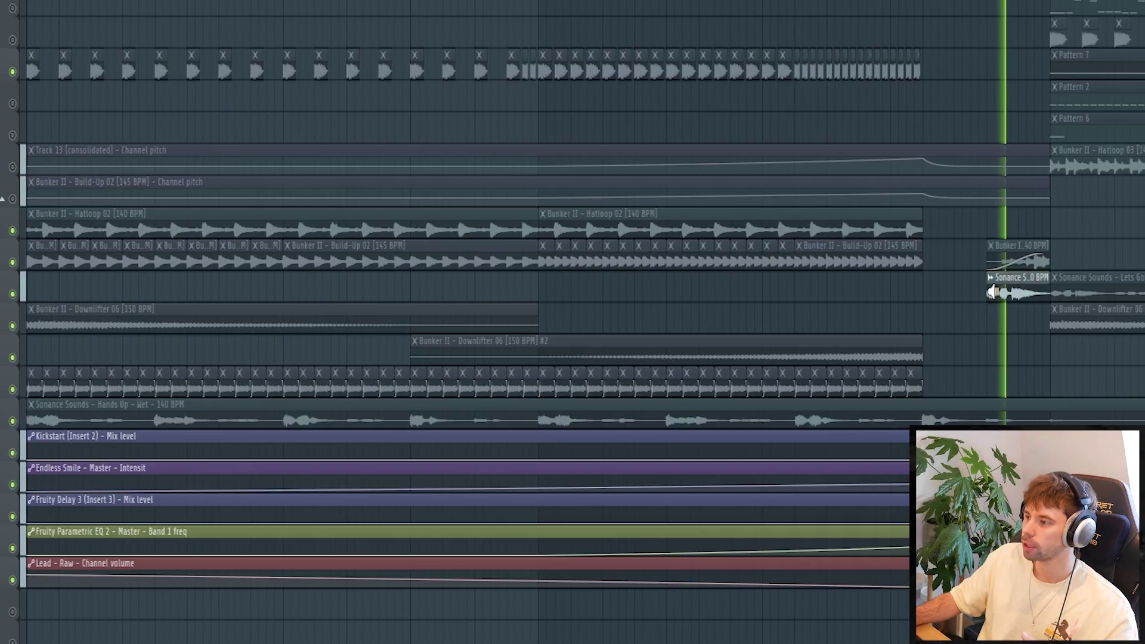
{"action": "left_click_drag", "start_coordinate": [988, 292], "coordinate": [981, 298]}
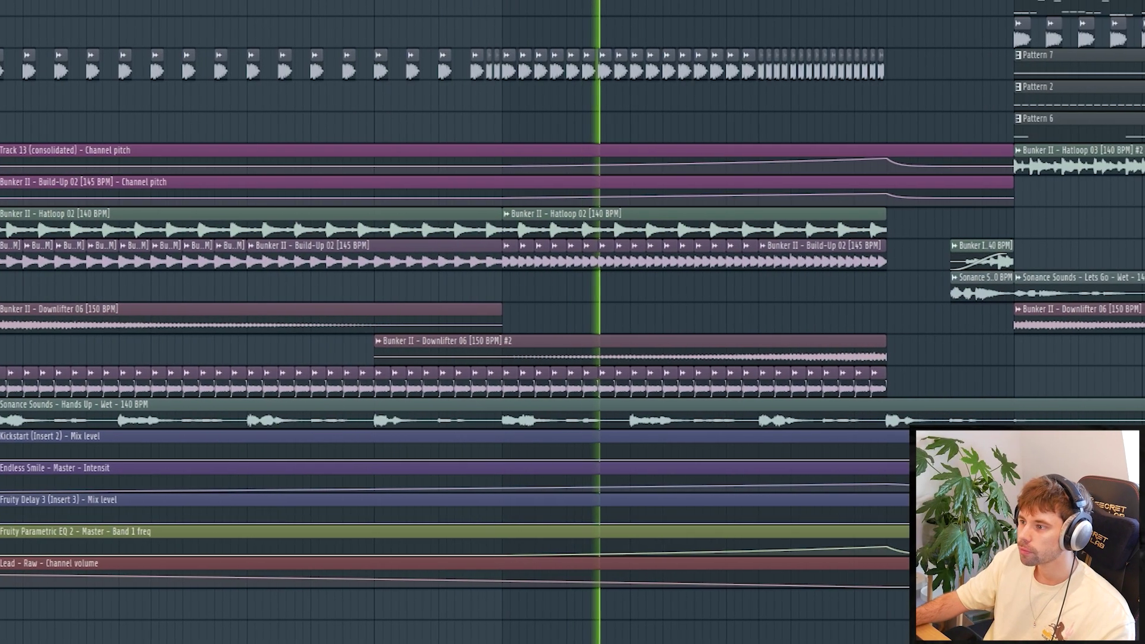
{"action": "scroll", "coordinate": [656, 436], "scroll_direction": "down", "scroll_amount": 3}
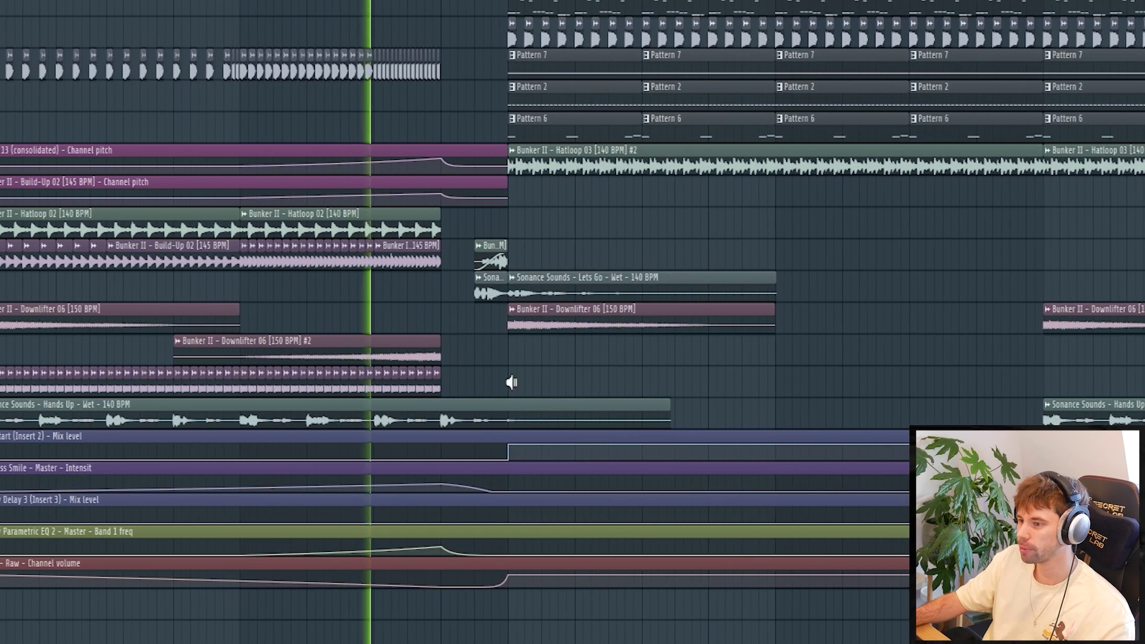